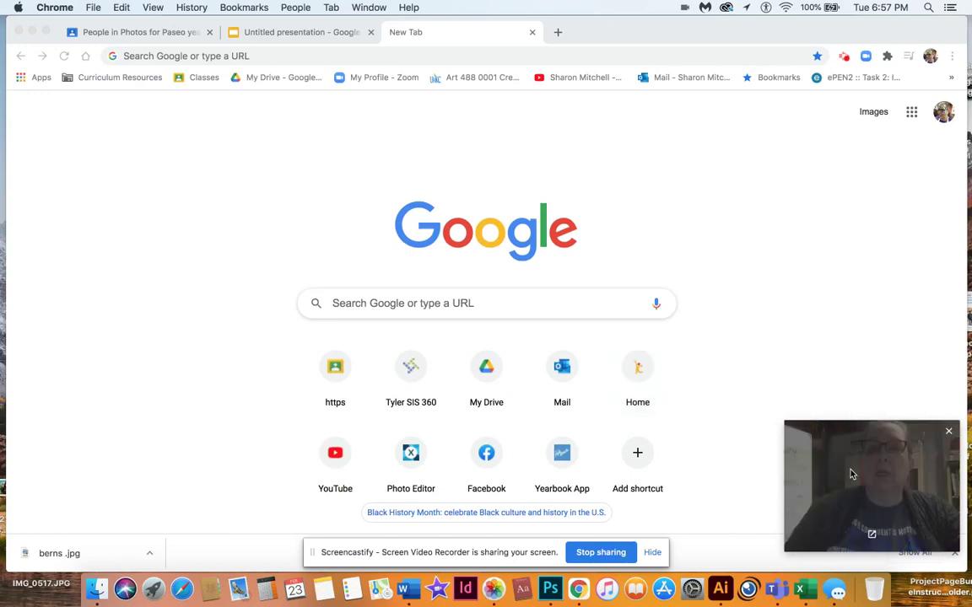
pyautogui.moveTo(786, 422); pyautogui.dragTo(849, 475)
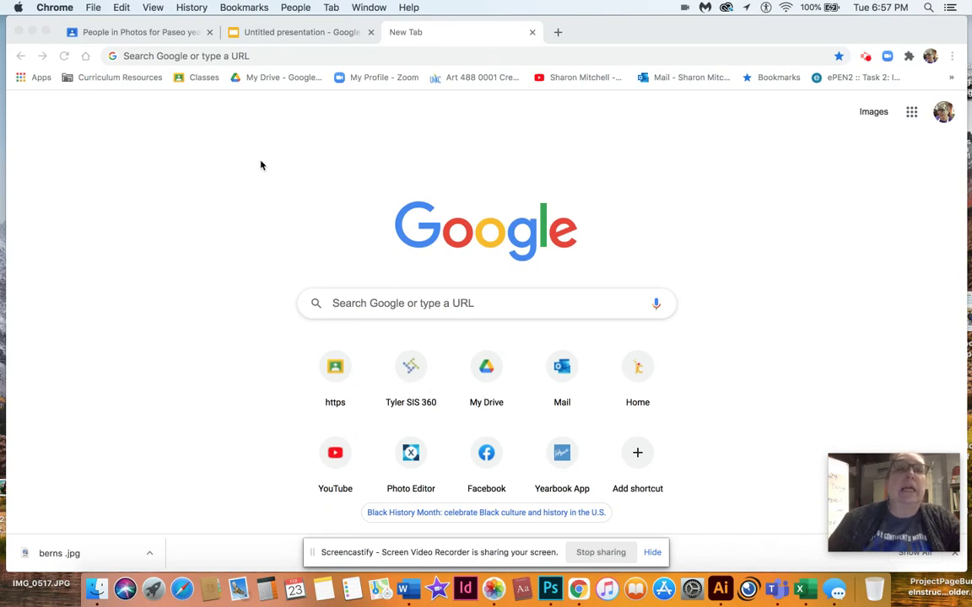
# Open the Pixlr E editor website at pixlr.com/e
pyautogui.click(281, 57)
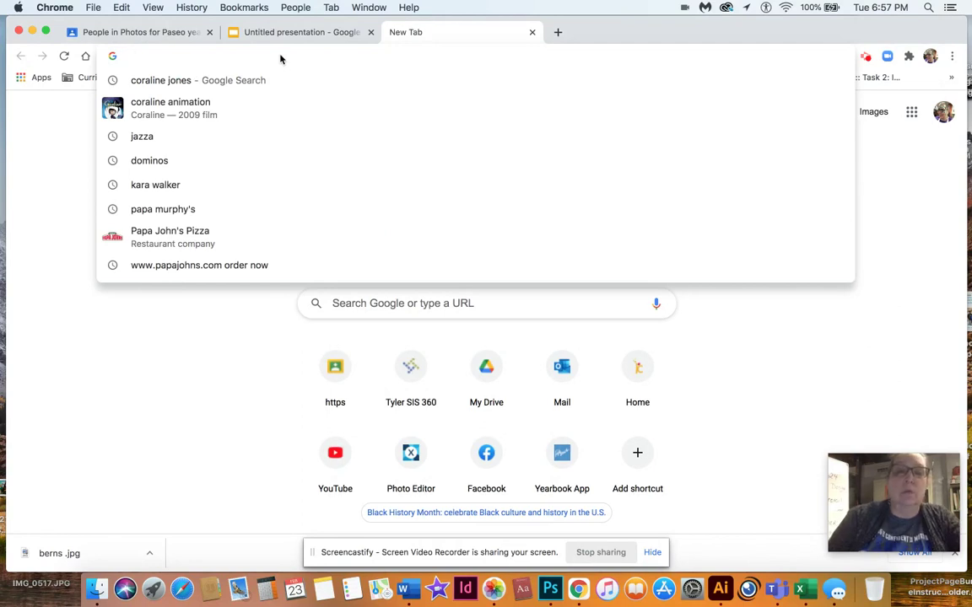
pyautogui.write('pi')
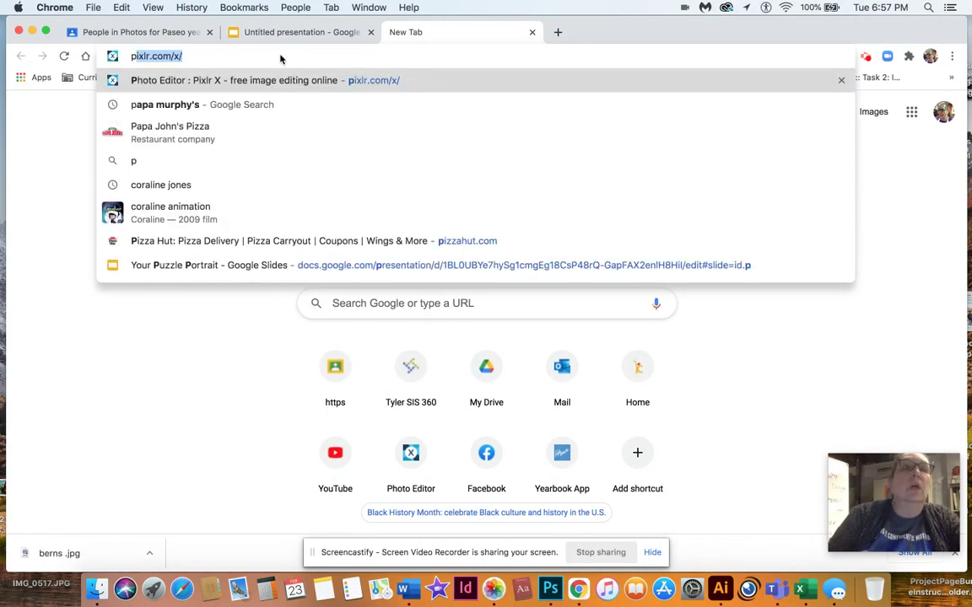
pyautogui.write('xlr.co')
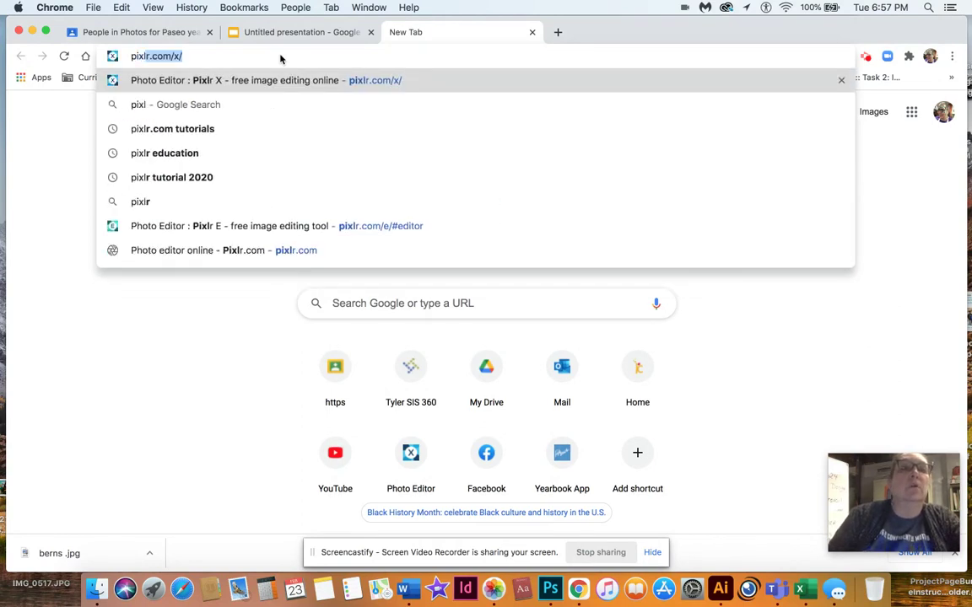
pyautogui.write('m')
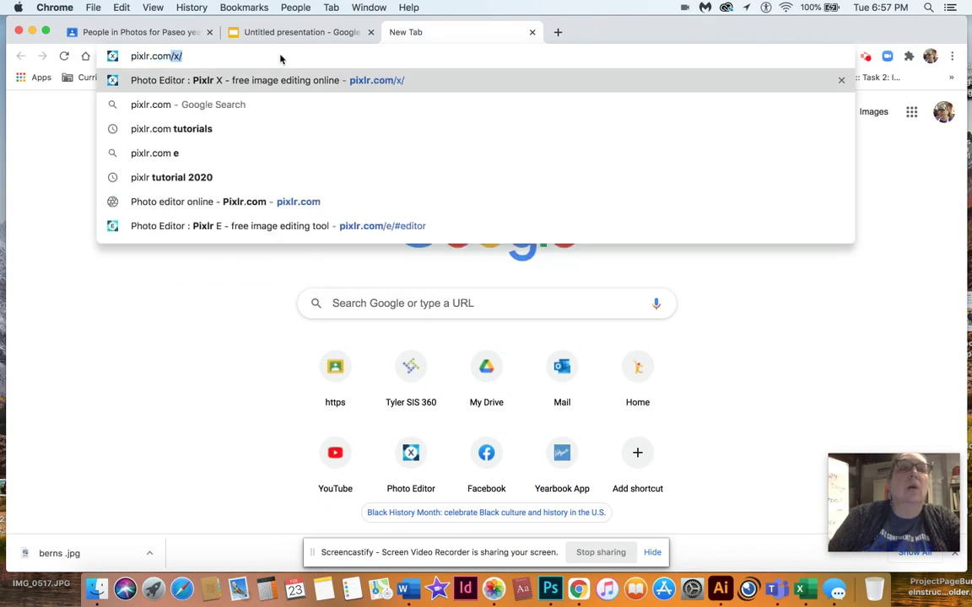
pyautogui.press('BackSpace')
pyautogui.press('BackSpace')
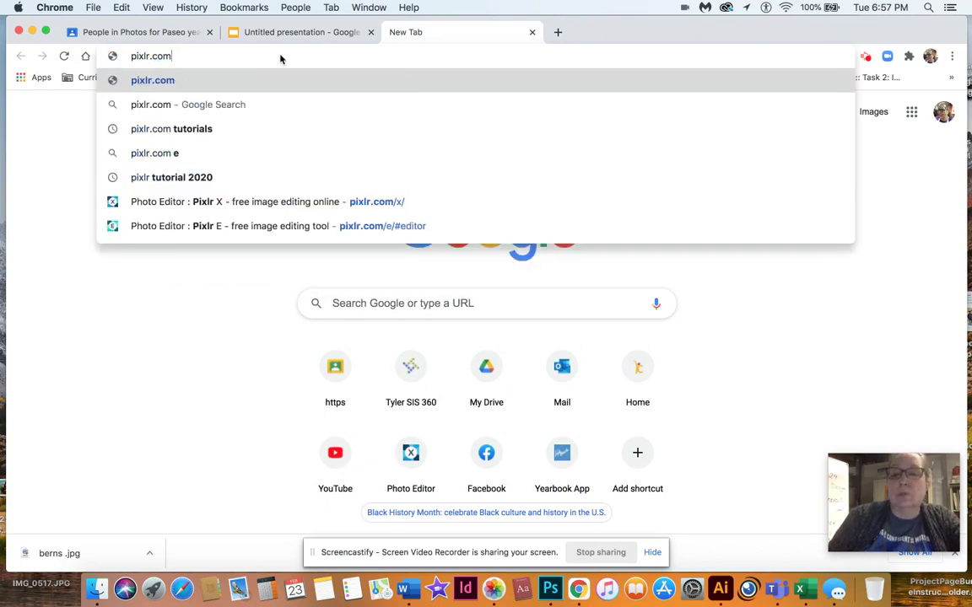
pyautogui.write('/')
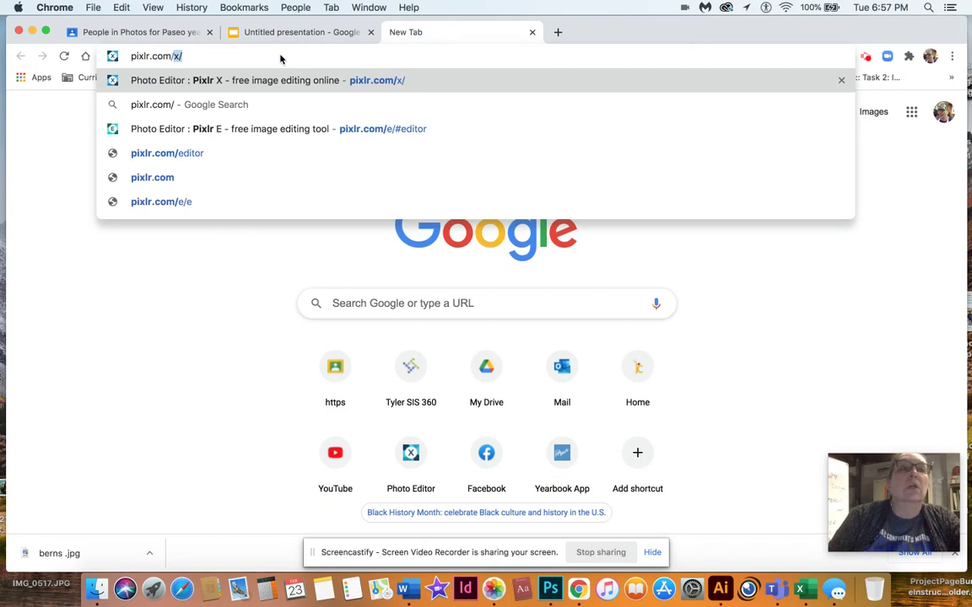
pyautogui.write('e')
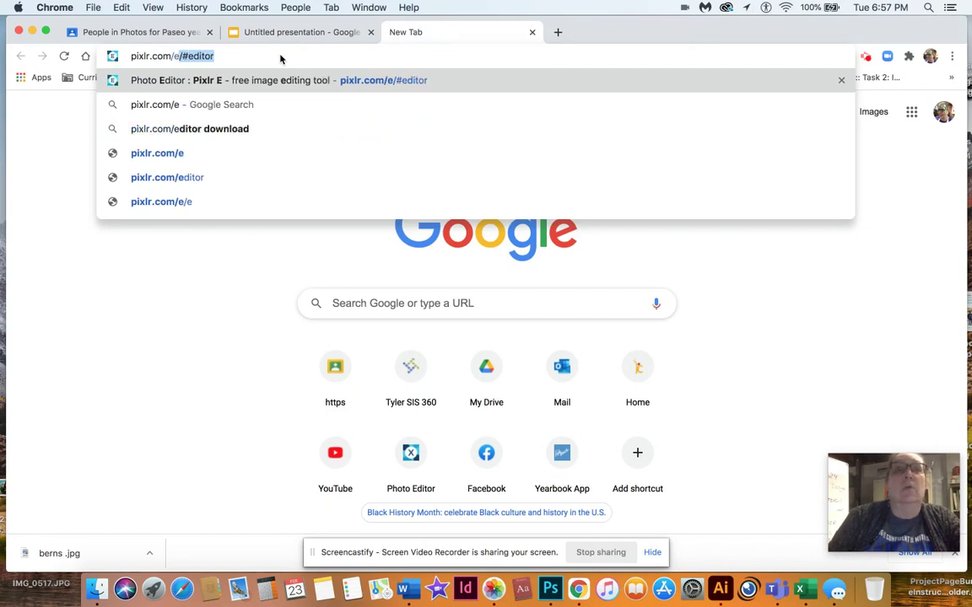
pyautogui.press('Return')
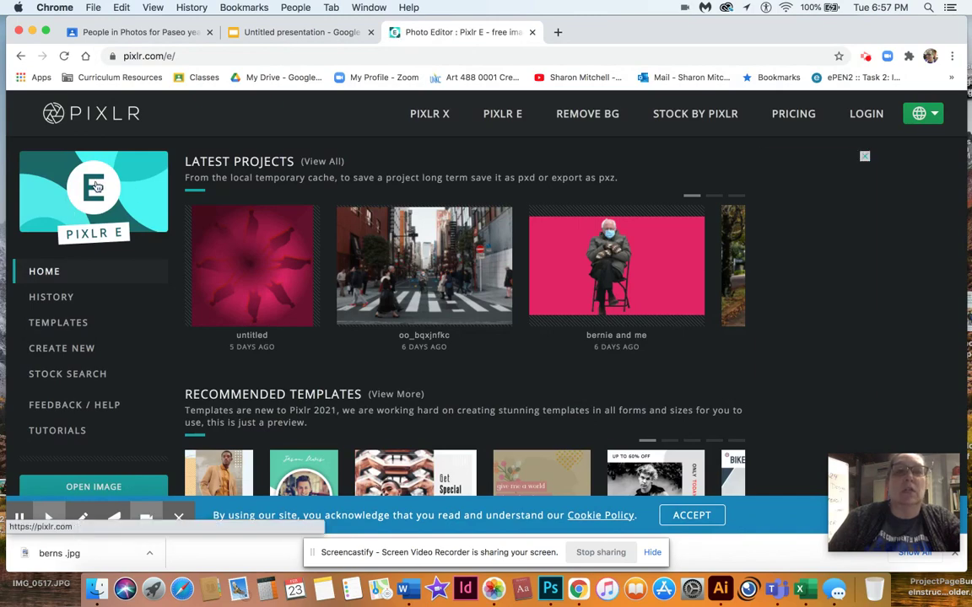
# Open the most recent untitled project and return to the Pixlr E home page
pyautogui.click(273, 278)
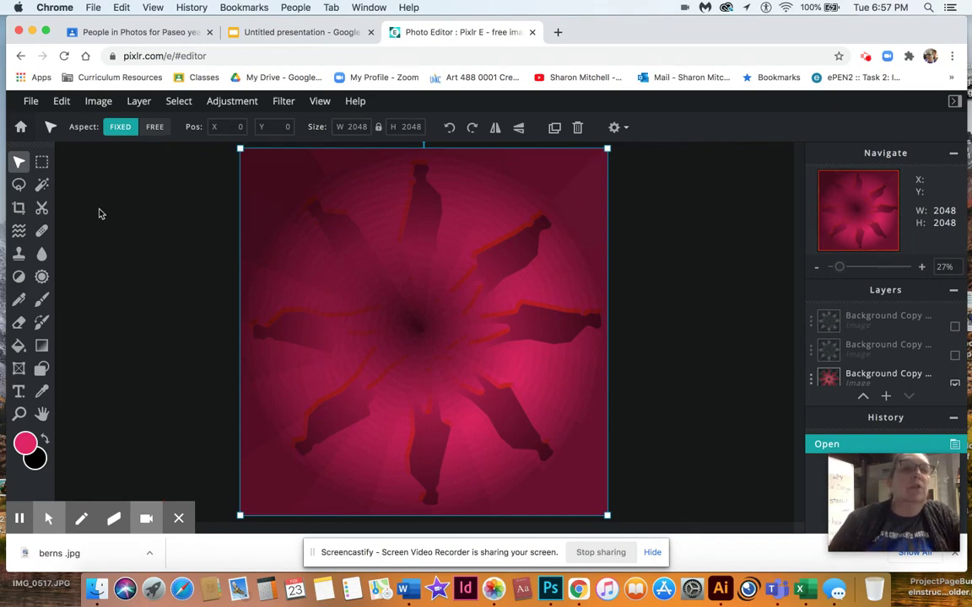
pyautogui.click(32, 102)
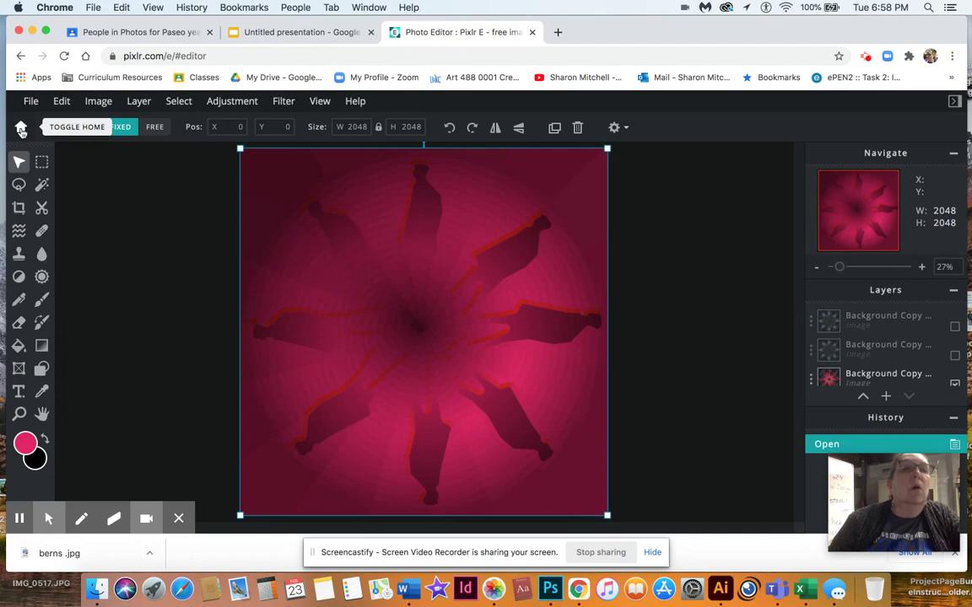
pyautogui.click(23, 135)
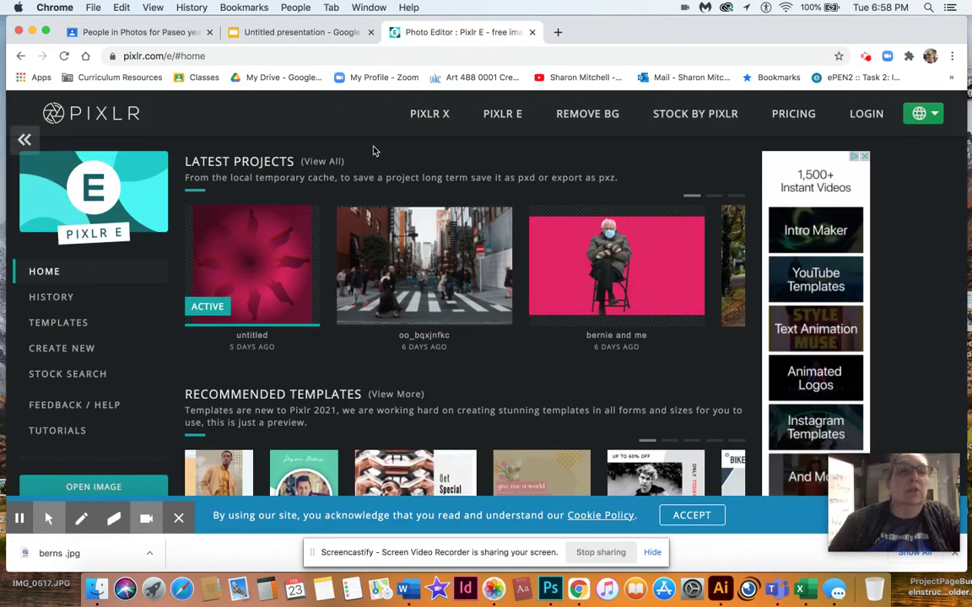
# Start a new image using the Square HiMed preset of 2048x2048
pyautogui.click(48, 353)
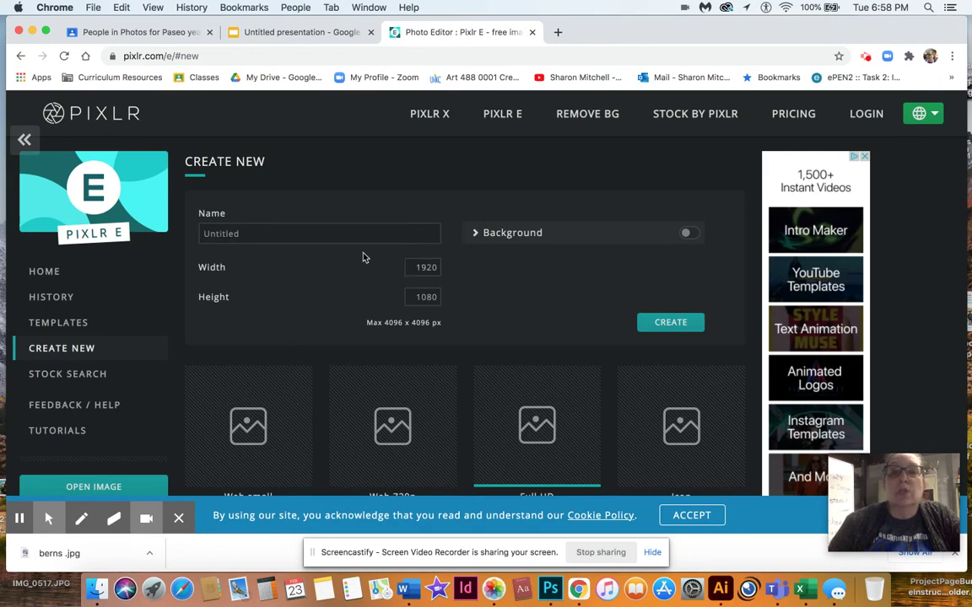
pyautogui.scroll(-2, 329, 317)
pyautogui.scroll(-5, 329, 318)
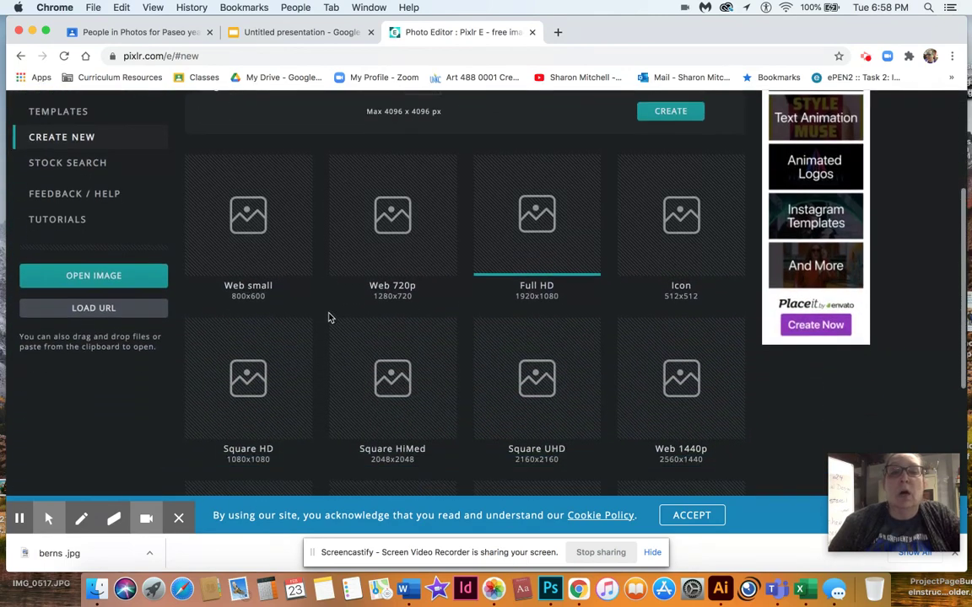
pyautogui.scroll(-2, 329, 317)
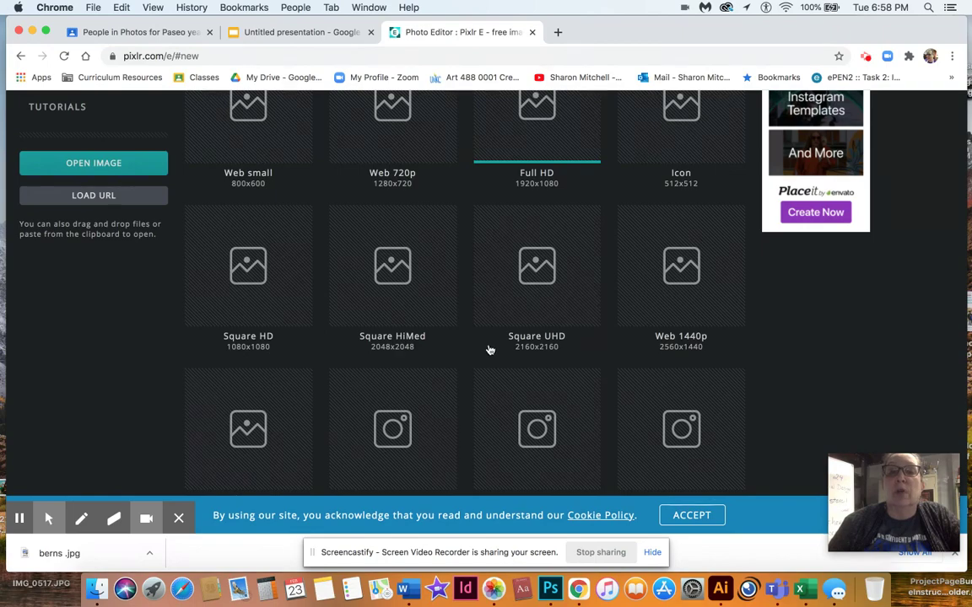
pyautogui.click(400, 283)
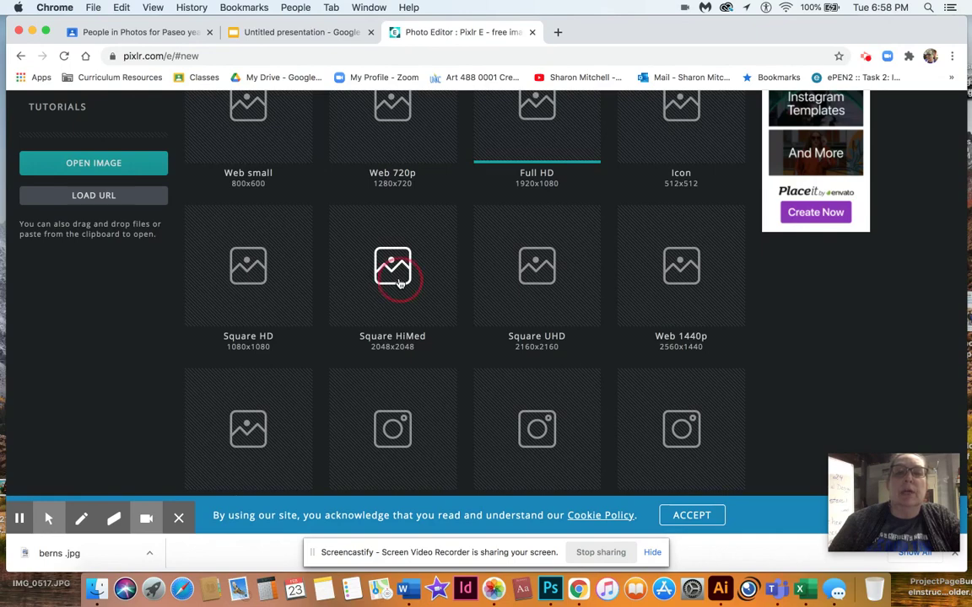
pyautogui.scroll(5, 400, 283)
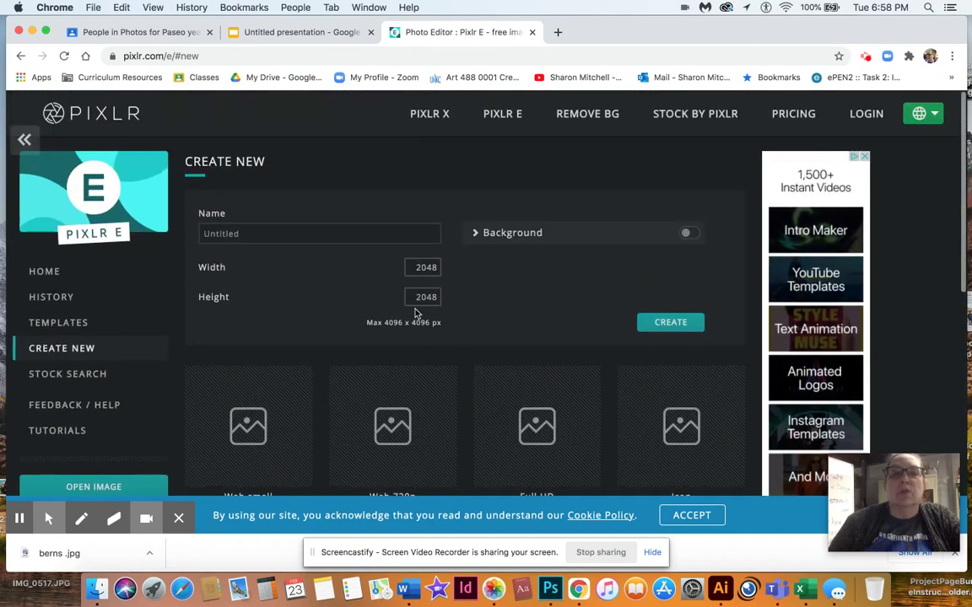
# Name the new image "my radial design" and create it
pyautogui.click(304, 233)
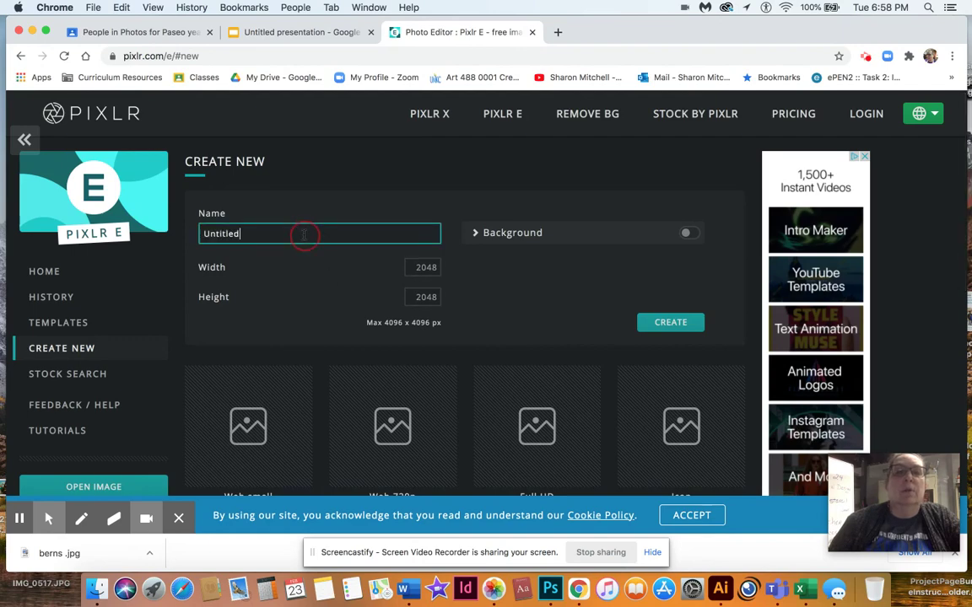
pyautogui.moveTo(243, 234); pyautogui.dragTo(196, 240)
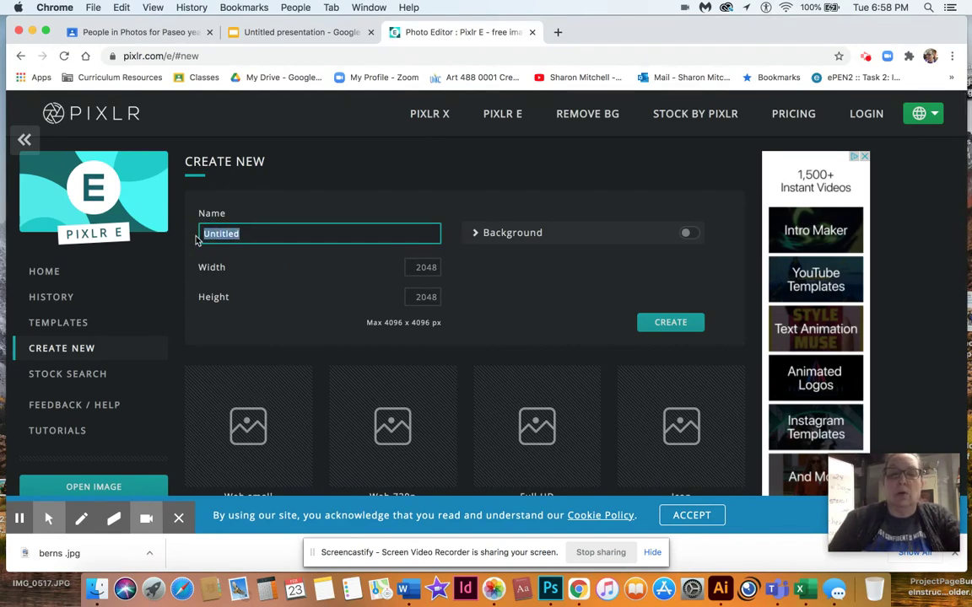
pyautogui.write('my')
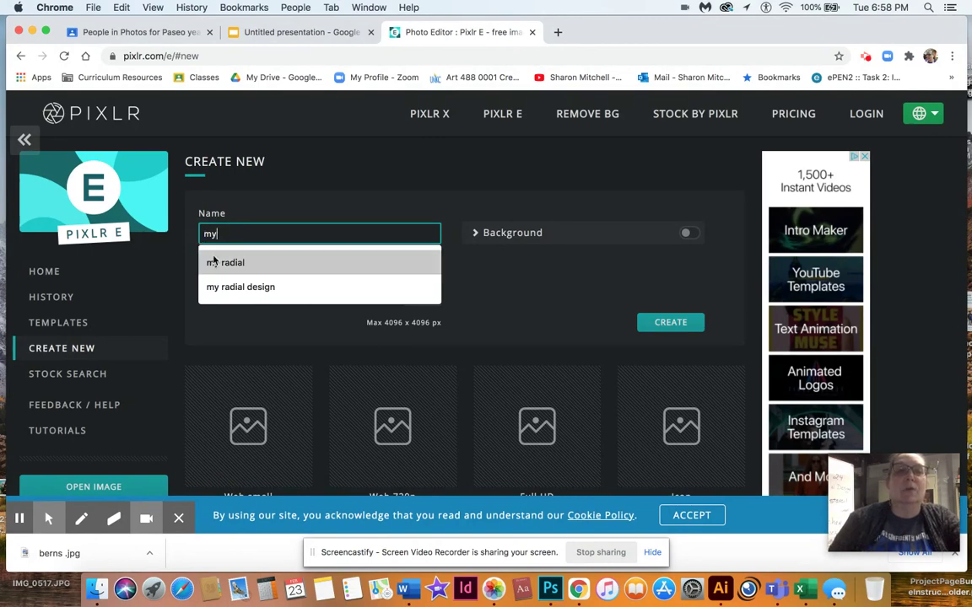
pyautogui.click(218, 285)
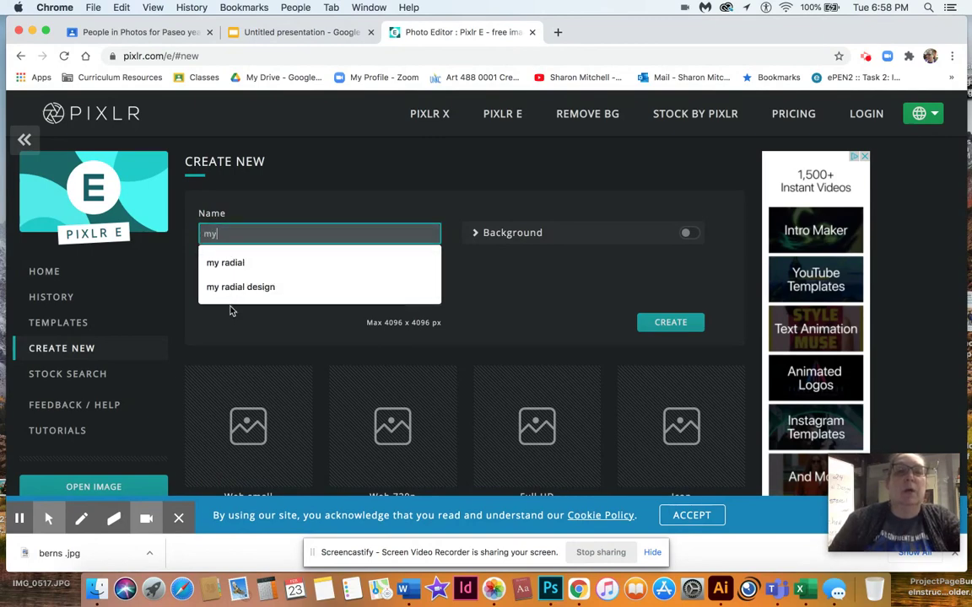
pyautogui.click(232, 294)
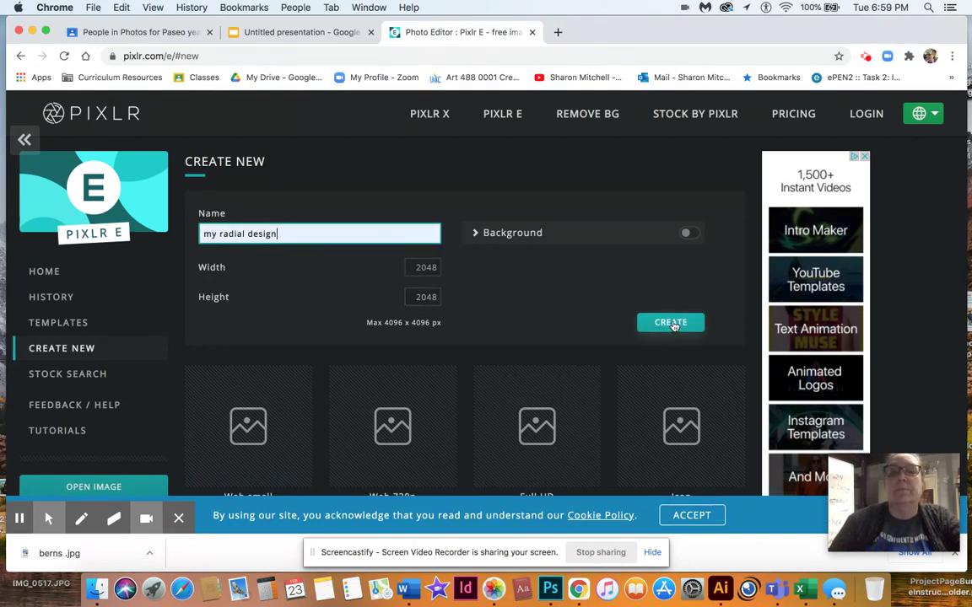
pyautogui.click(673, 324)
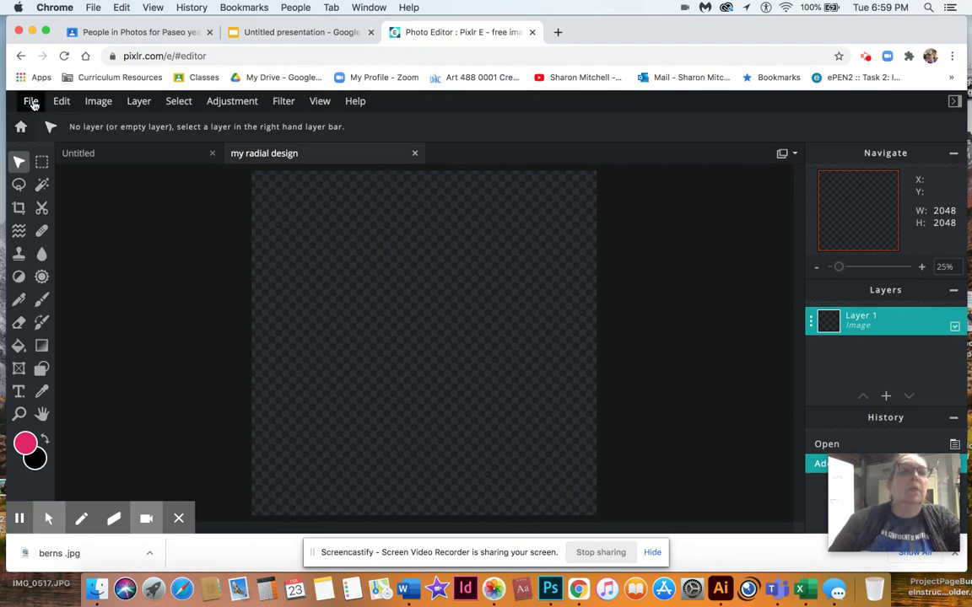
# Open the recent photo DSC08567.jpg, pre-resizing it to Full HD at 1920 x 1280
pyautogui.click(33, 102)
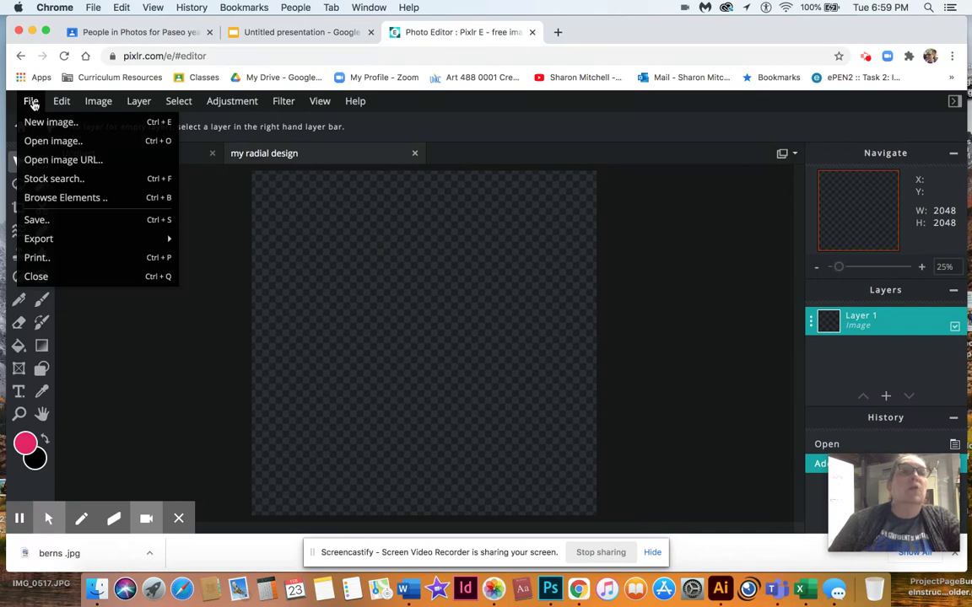
pyautogui.click(40, 143)
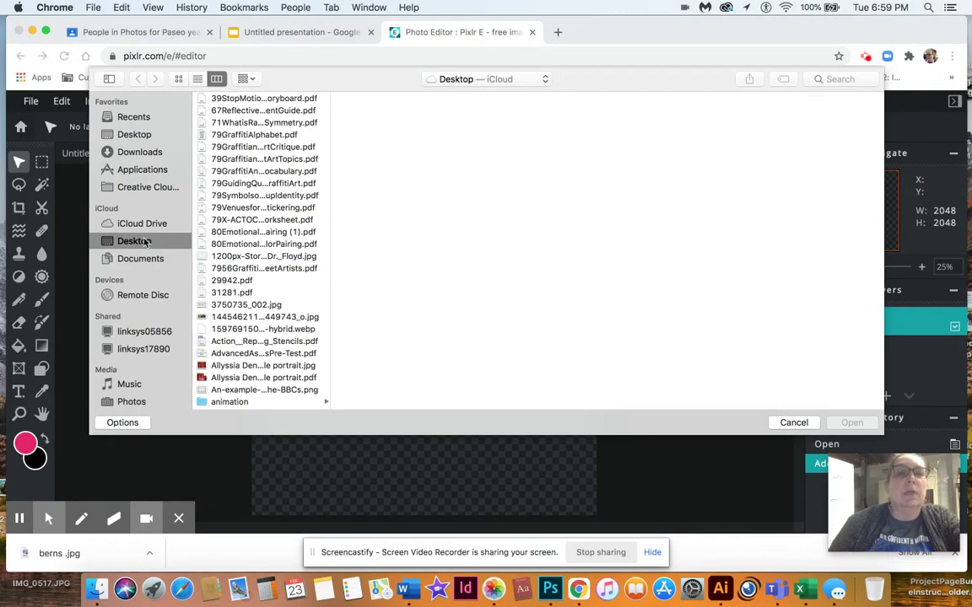
pyautogui.scroll(2, 240, 198)
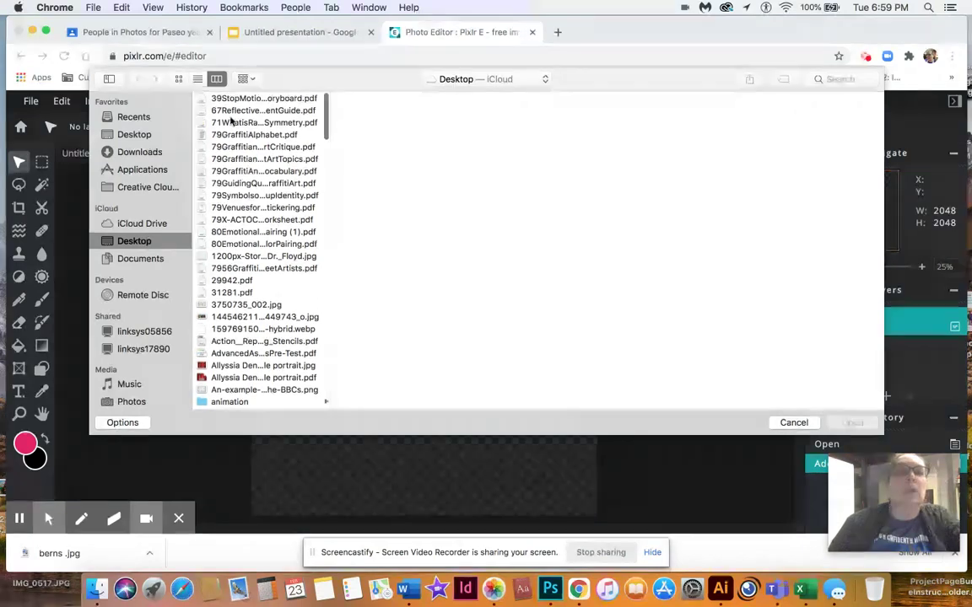
pyautogui.click(135, 118)
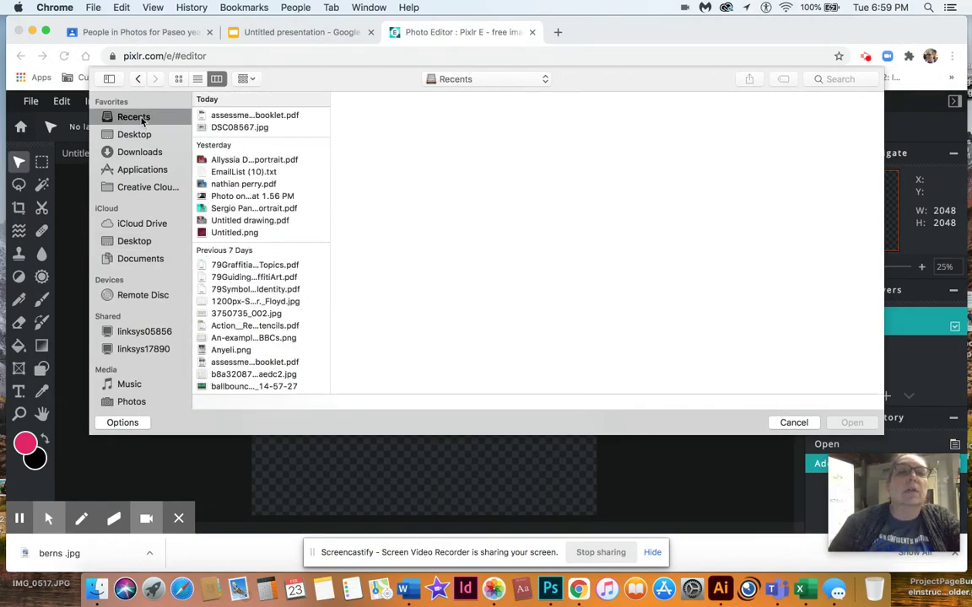
pyautogui.click(232, 128)
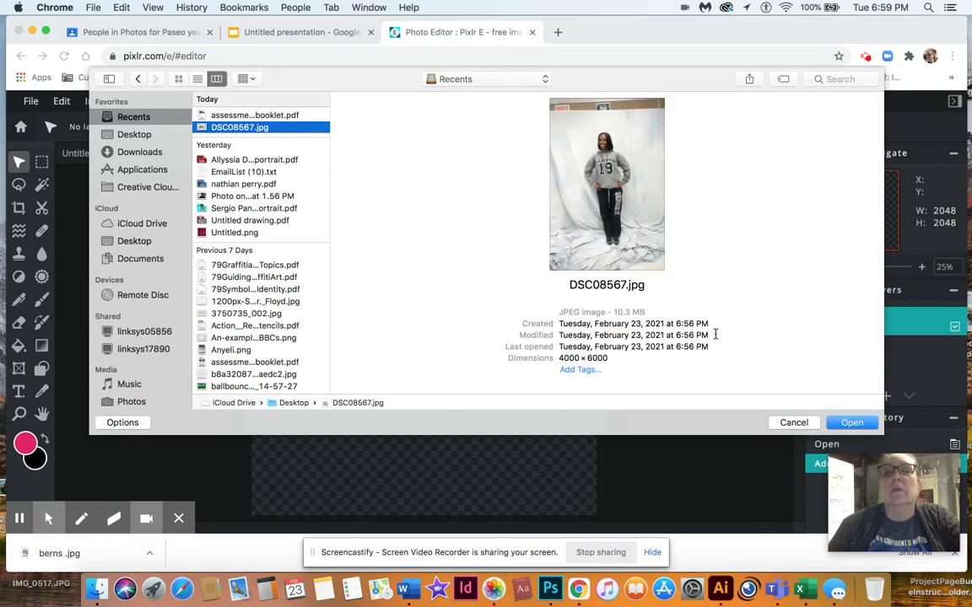
pyautogui.click(851, 422)
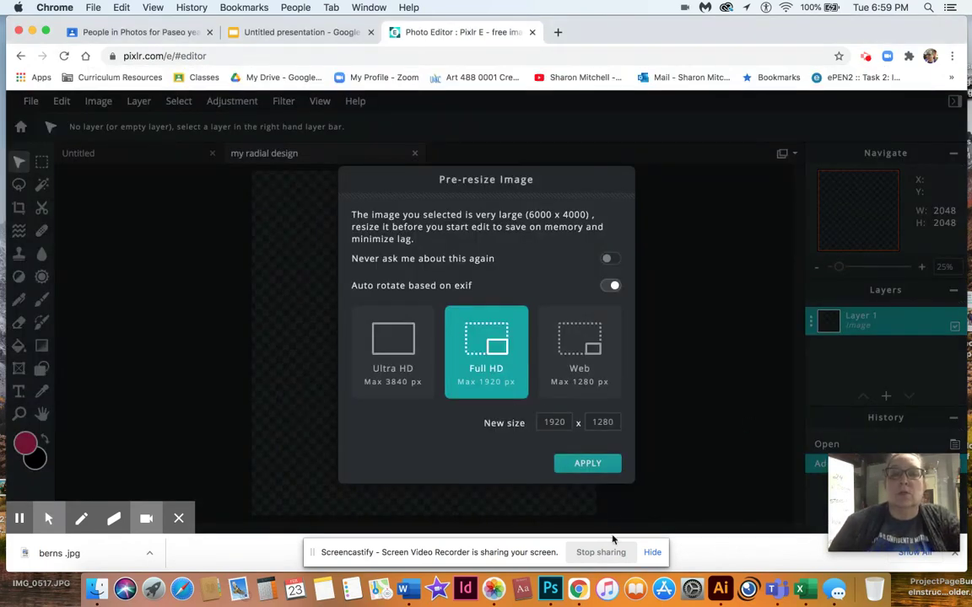
pyautogui.click(591, 464)
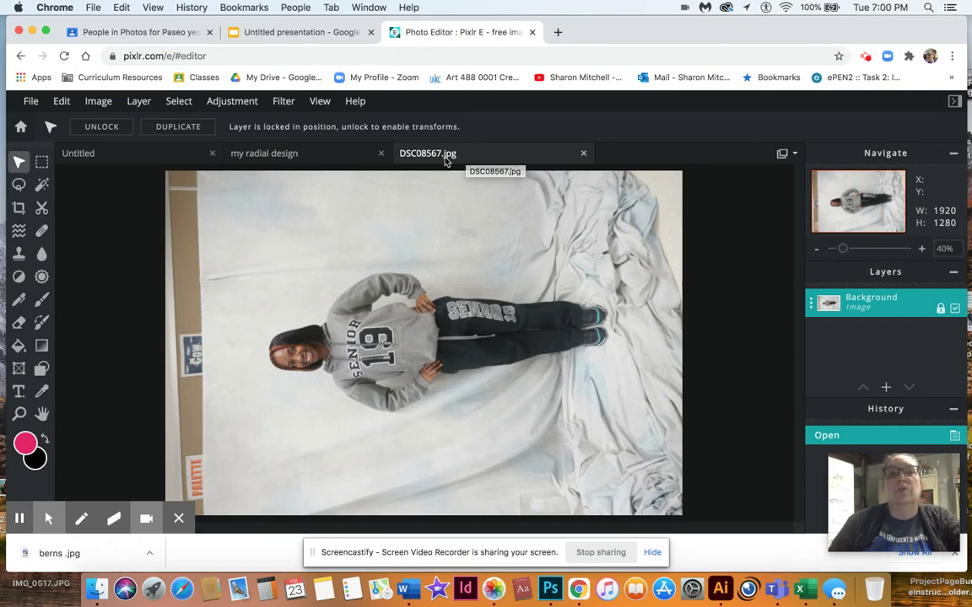
# Copy the whole DSC08567.jpg photo and paste it into the "my radial design" image
pyautogui.click(274, 154)
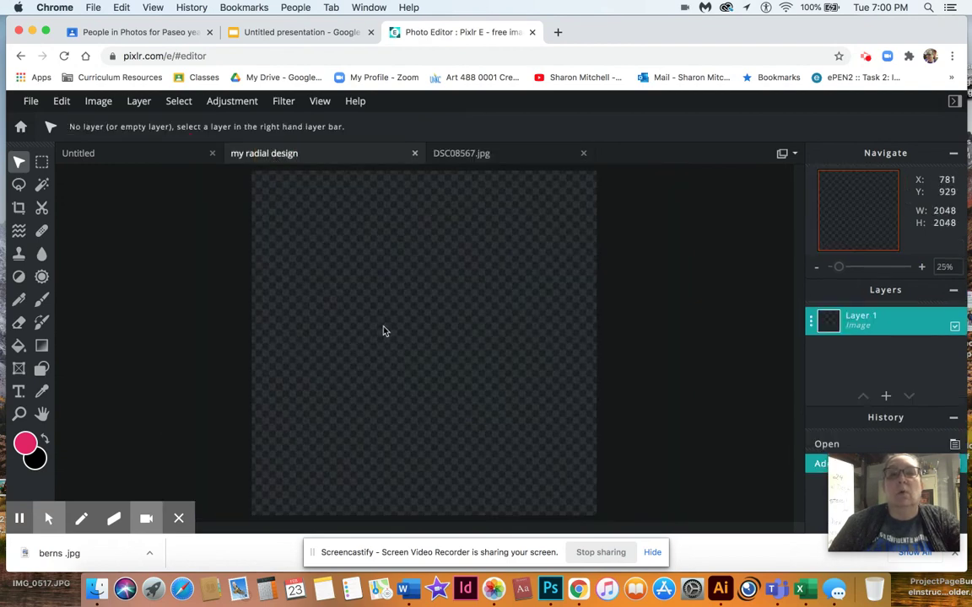
pyautogui.click(489, 155)
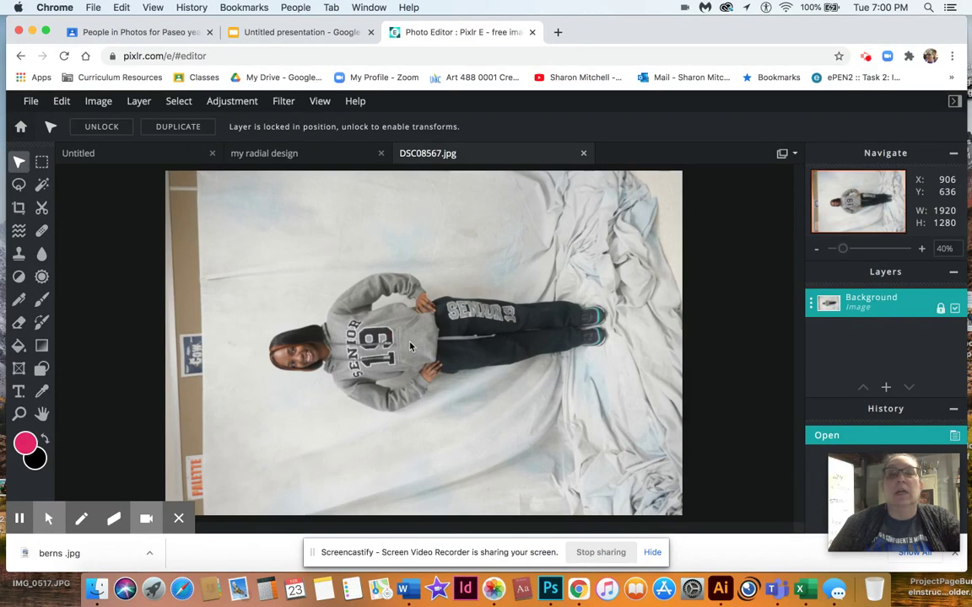
pyautogui.click(371, 311)
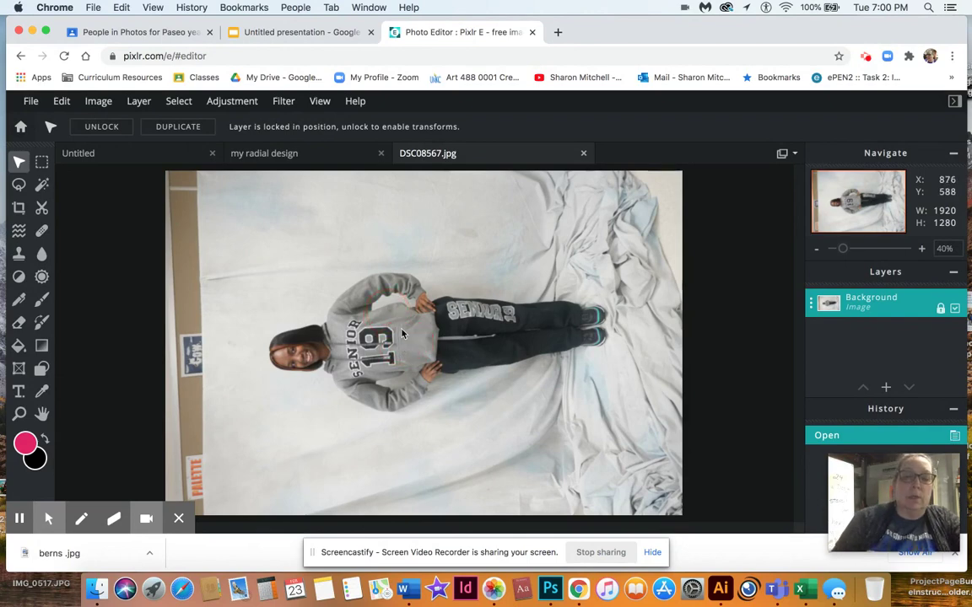
pyautogui.click(285, 154)
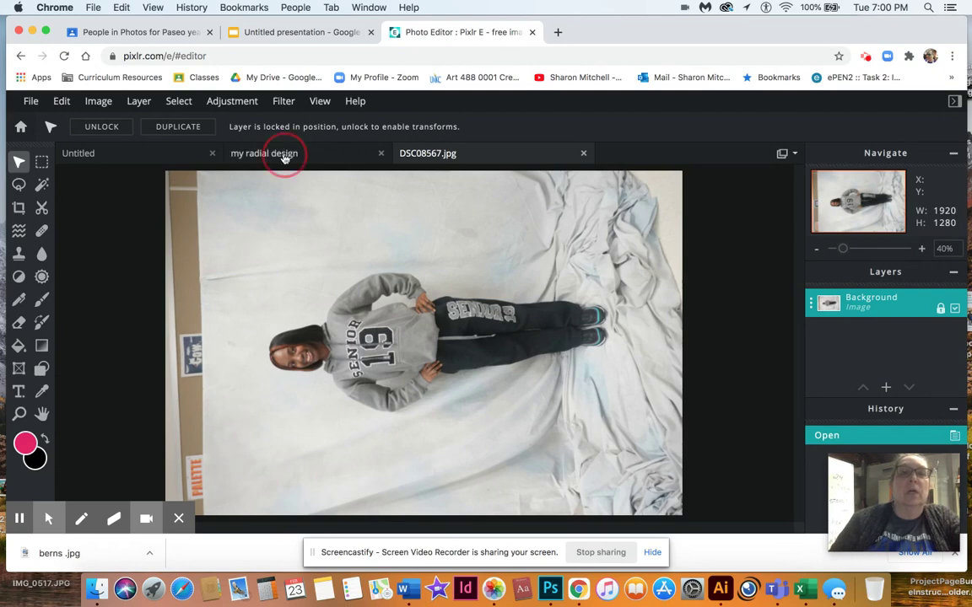
pyautogui.click(405, 309)
pyautogui.press('super+v')
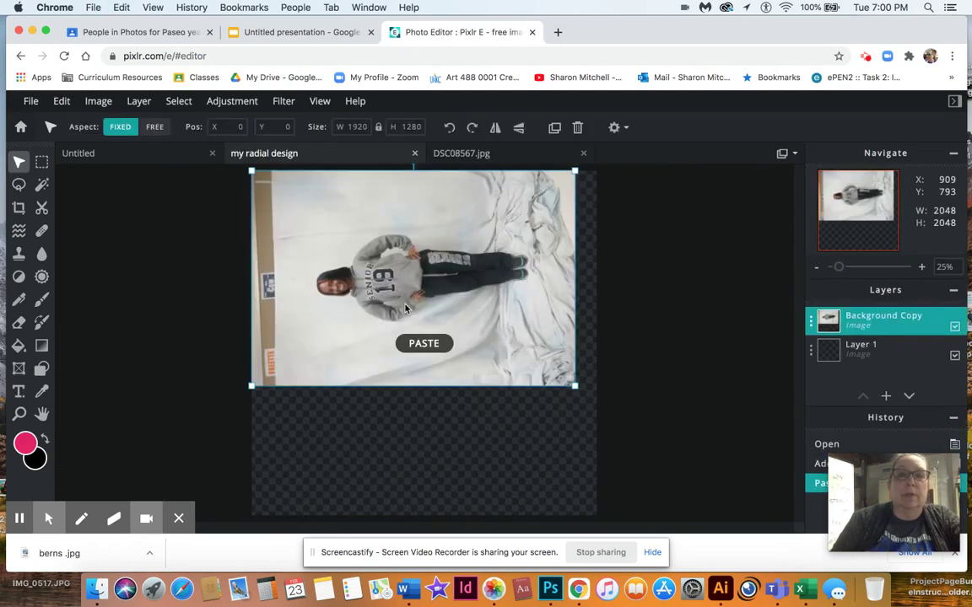
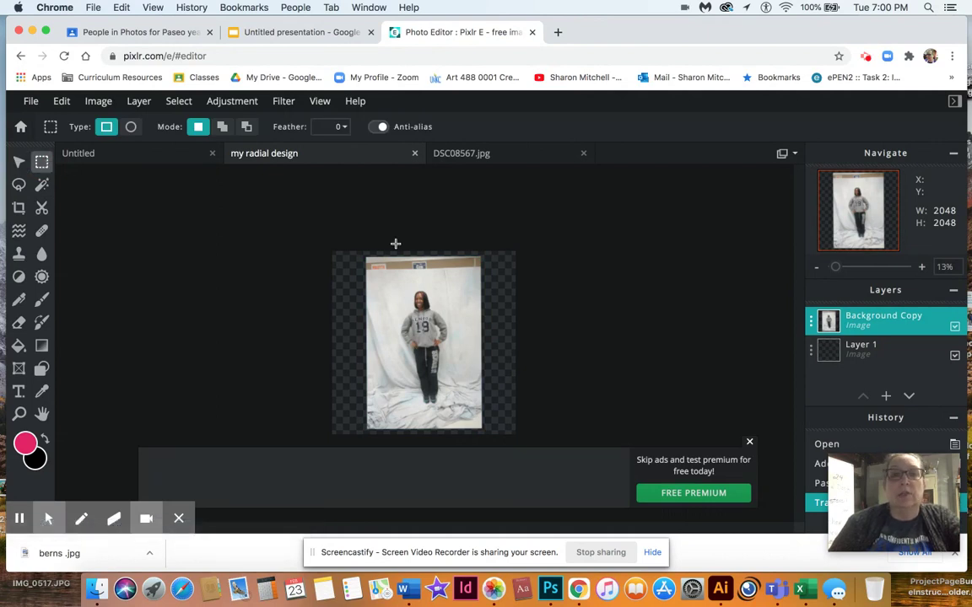
# Clear the photo's backdrop above the person's head and along the left side of the body using rectangular marquee selections
pyautogui.click(750, 444)
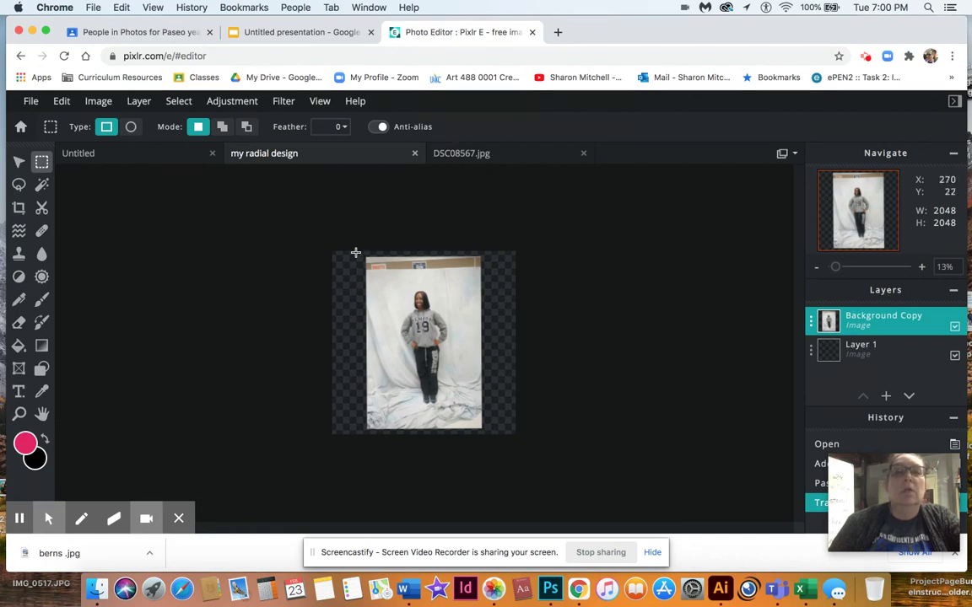
pyautogui.moveTo(355, 252); pyautogui.dragTo(487, 290)
pyautogui.press('Delete')
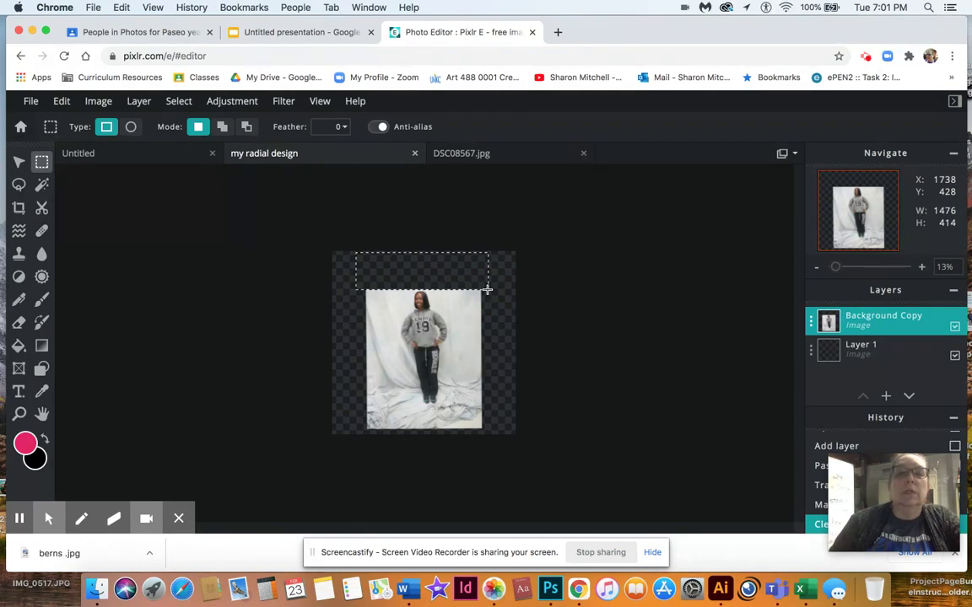
pyautogui.moveTo(349, 418); pyautogui.dragTo(396, 251)
pyautogui.moveTo(379, 317); pyautogui.dragTo(380, 335)
pyautogui.press('Delete')
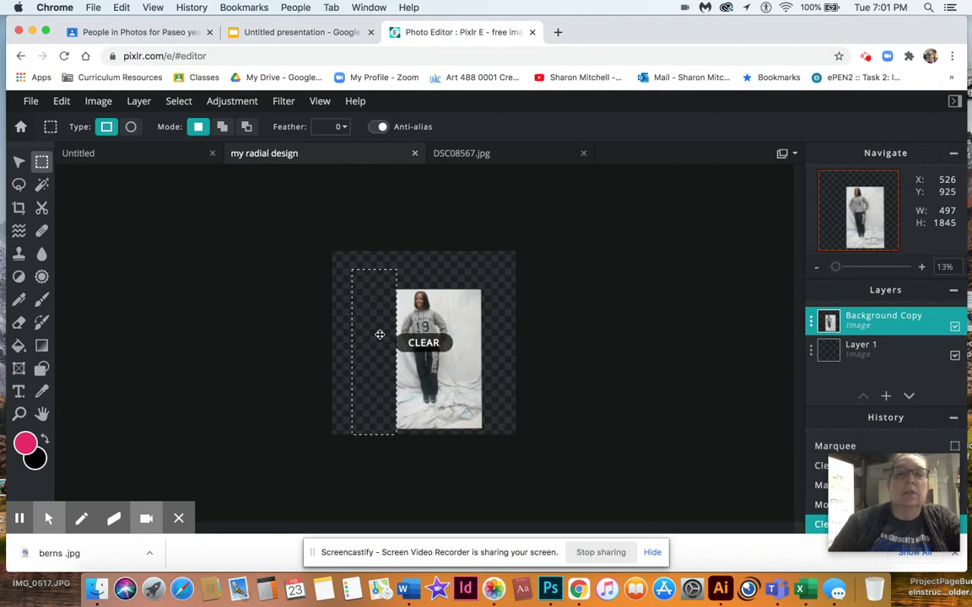
# Clear the backdrop strips along the right side of the body and below the feet using rectangular marquee selections, and deselect
pyautogui.click(450, 275)
pyautogui.moveTo(450, 274); pyautogui.dragTo(501, 435)
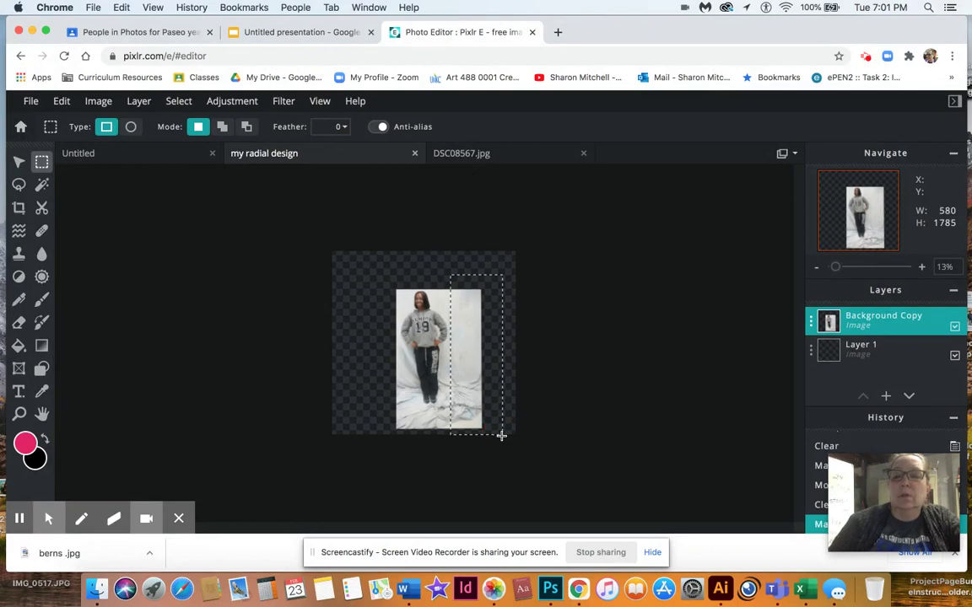
pyautogui.press('Delete')
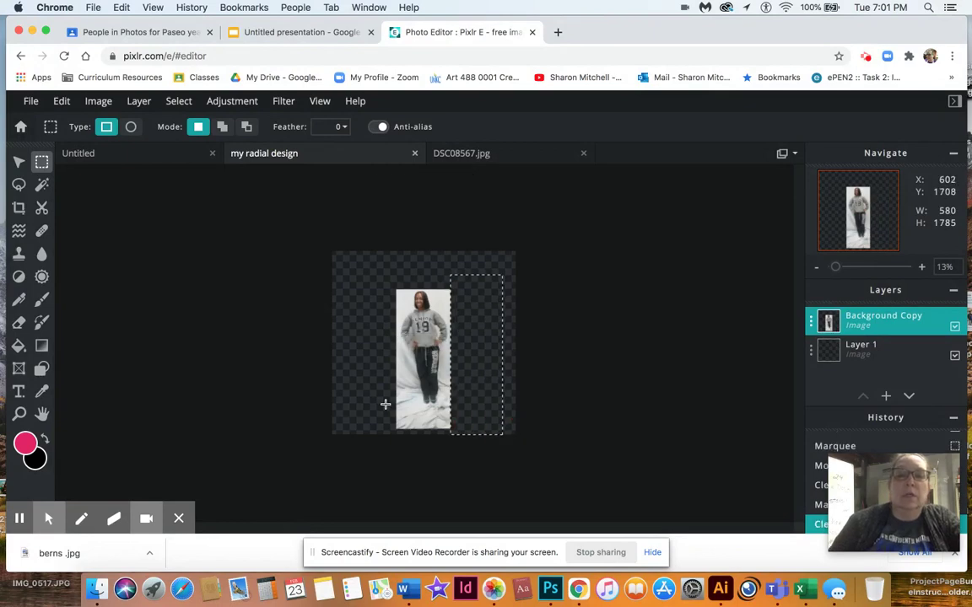
pyautogui.moveTo(385, 404); pyautogui.dragTo(474, 443)
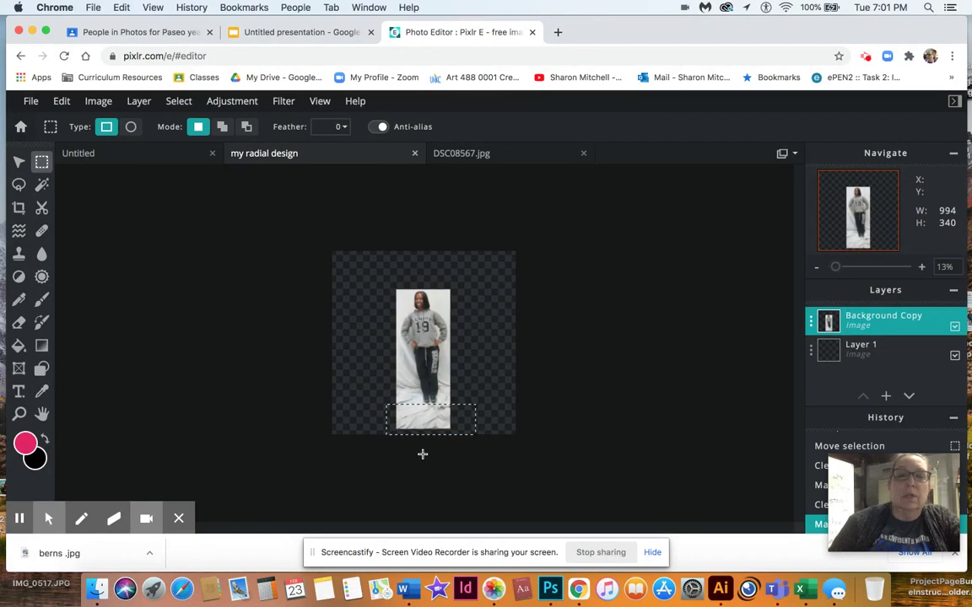
pyautogui.moveTo(430, 420); pyautogui.dragTo(429, 421)
pyautogui.press('Delete')
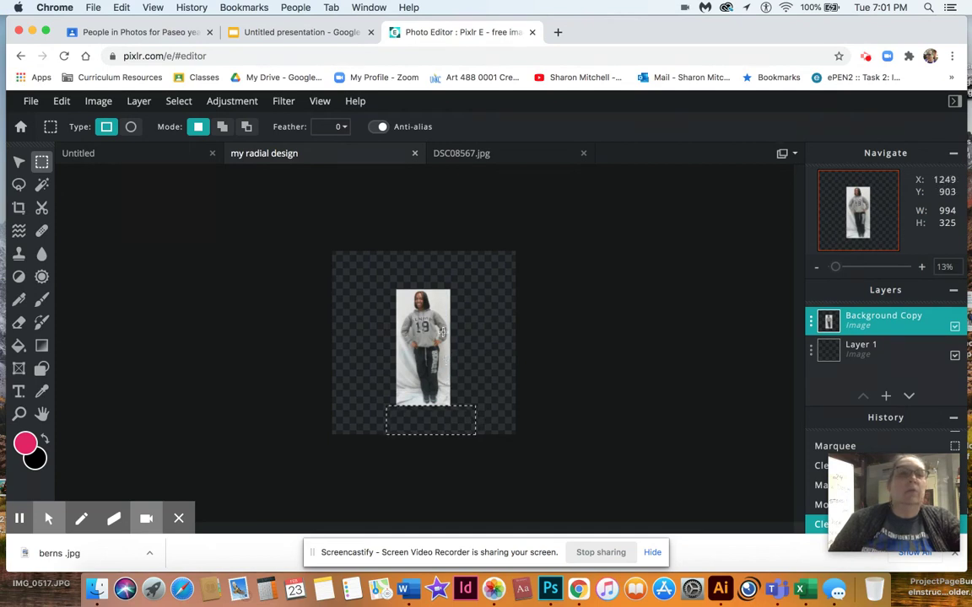
pyautogui.click(175, 101)
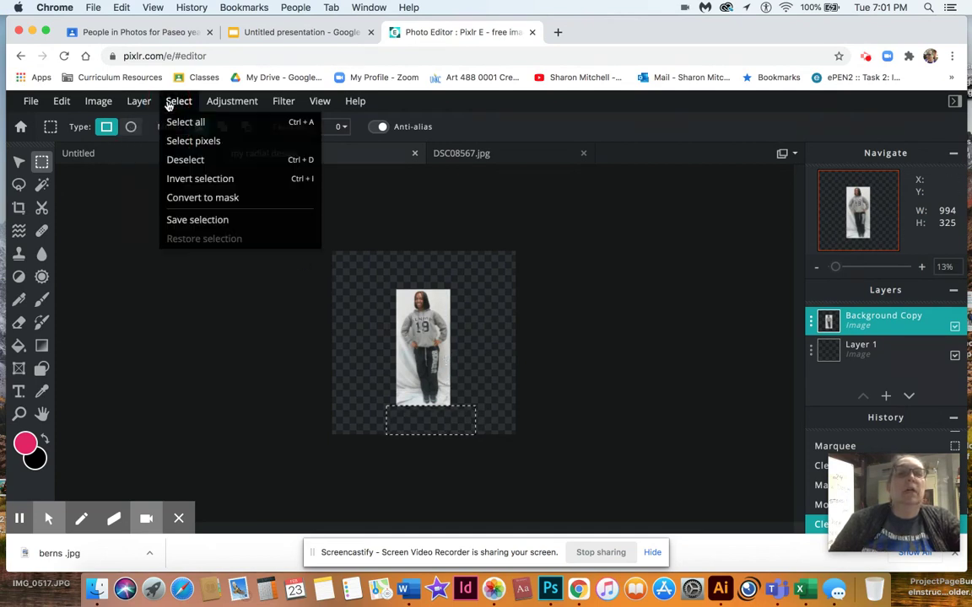
pyautogui.click(180, 160)
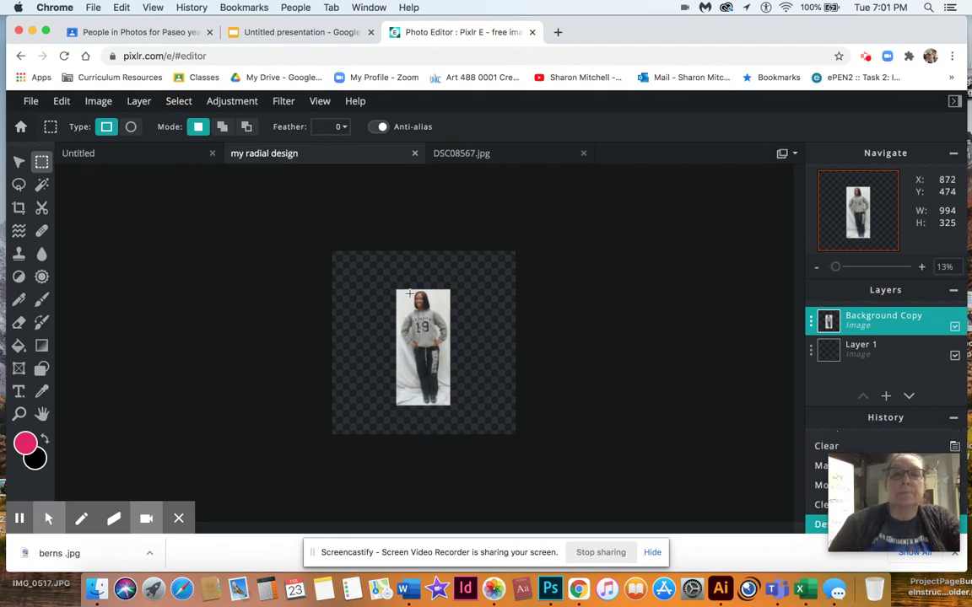
# Try selecting the backdrop around the person with the Magic Wand at tolerance 32, and undo that selection
pyautogui.scroll(5, 409, 294)
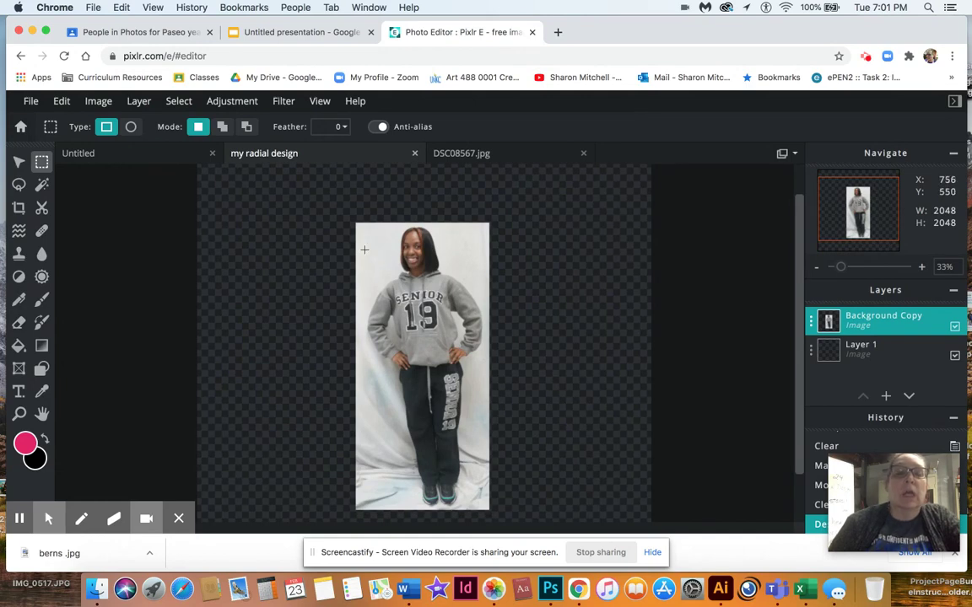
pyautogui.click(41, 186)
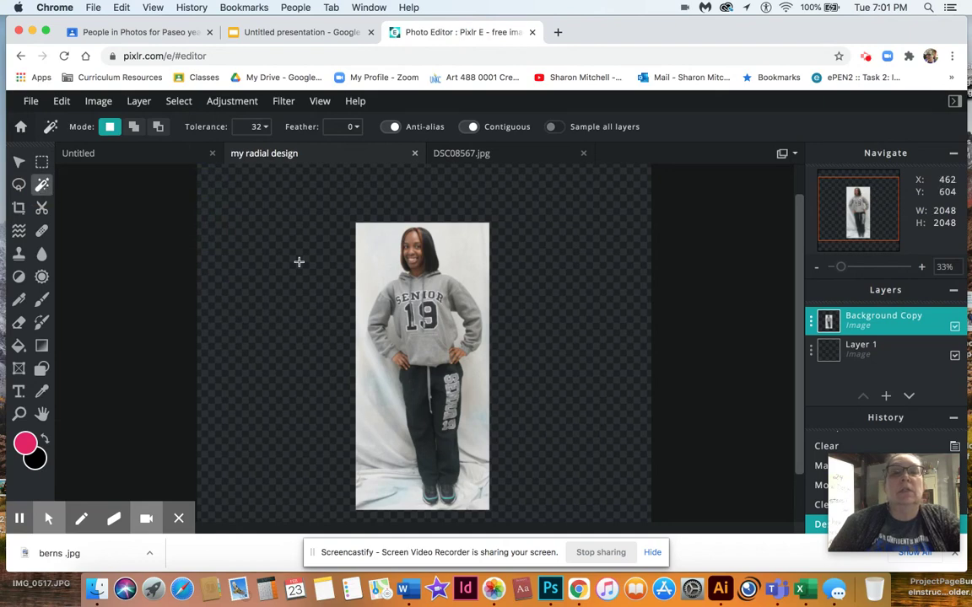
pyautogui.click(371, 252)
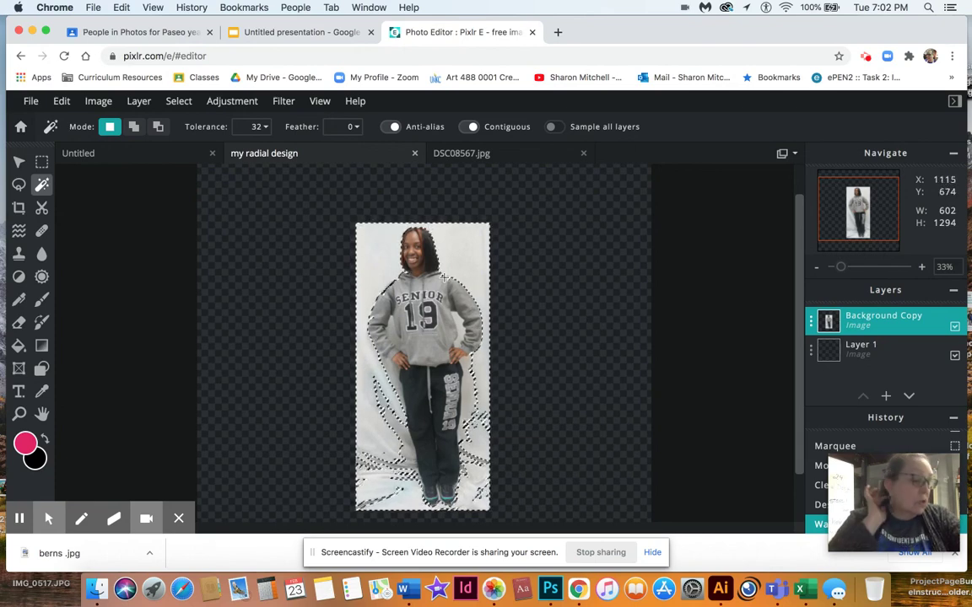
pyautogui.press('q')
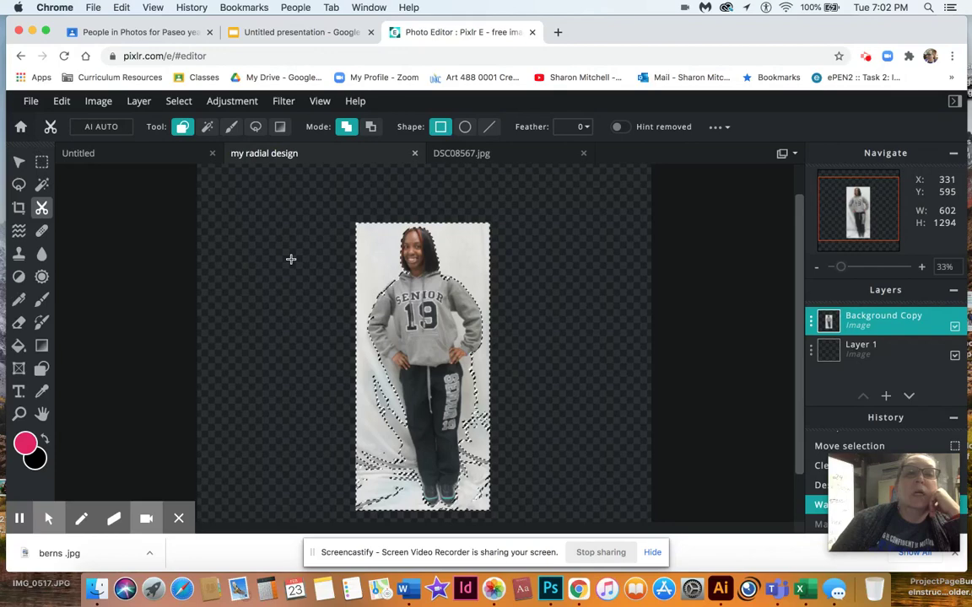
pyautogui.click(63, 102)
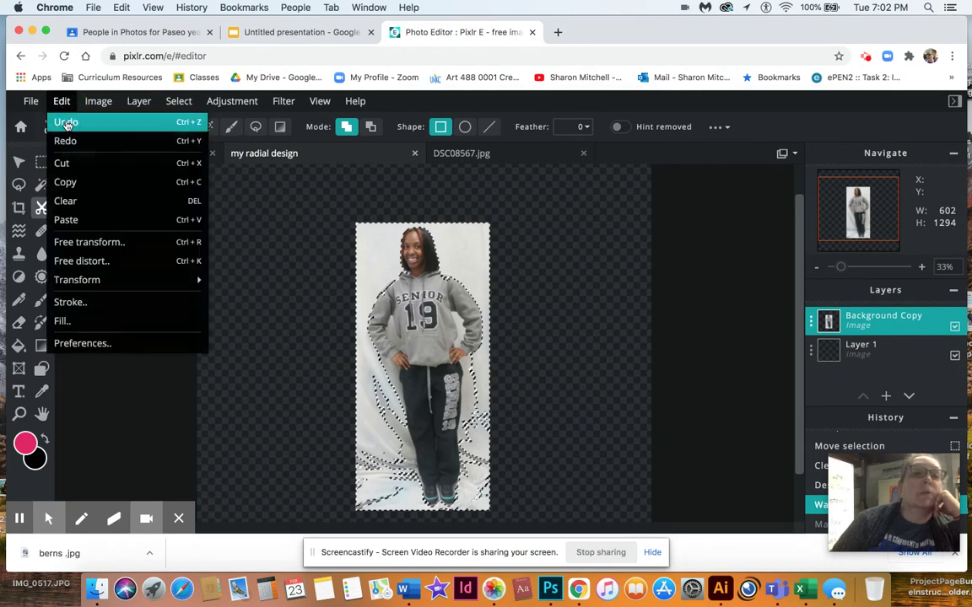
pyautogui.click(67, 124)
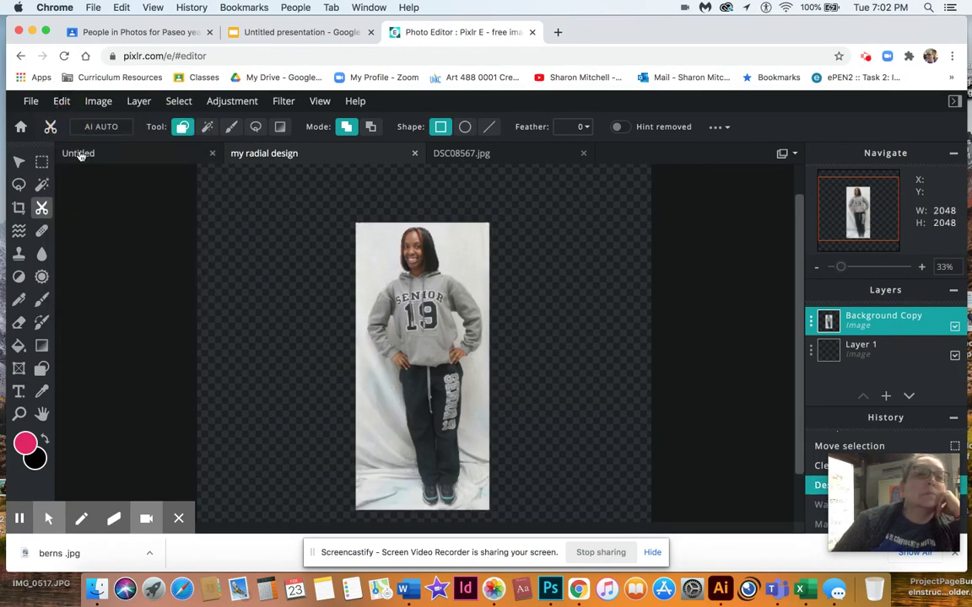
# Clear a patch of backdrop on each side of the person's head using freehand lasso selections
pyautogui.click(19, 186)
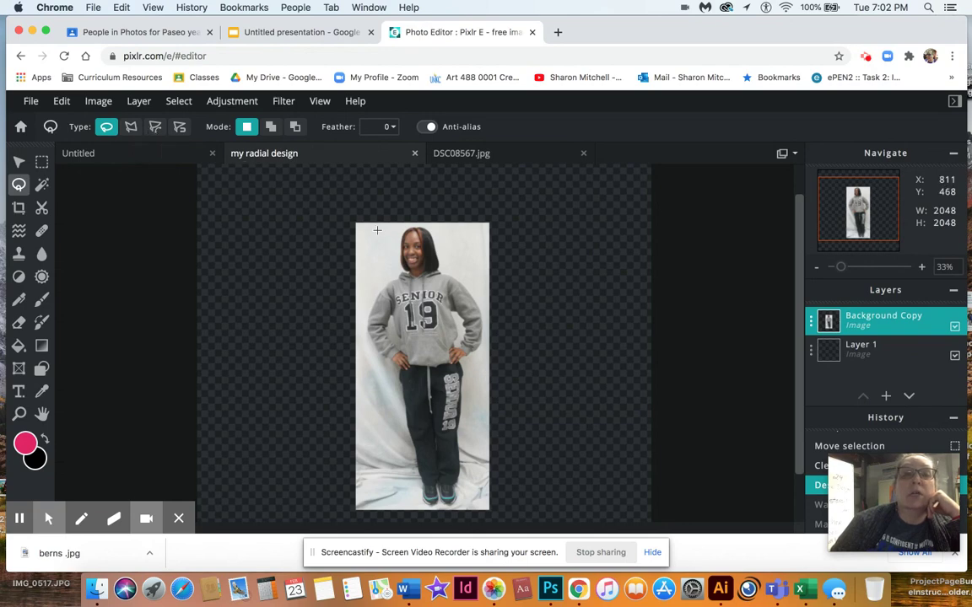
pyautogui.moveTo(374, 233)
pyautogui.mouseDown()
pyautogui.moveTo(385, 249)
pyautogui.moveTo(362, 291)
pyautogui.moveTo(348, 251)
pyautogui.moveTo(353, 220)
pyautogui.moveTo(374, 230)
pyautogui.mouseUp()
pyautogui.press('Delete')
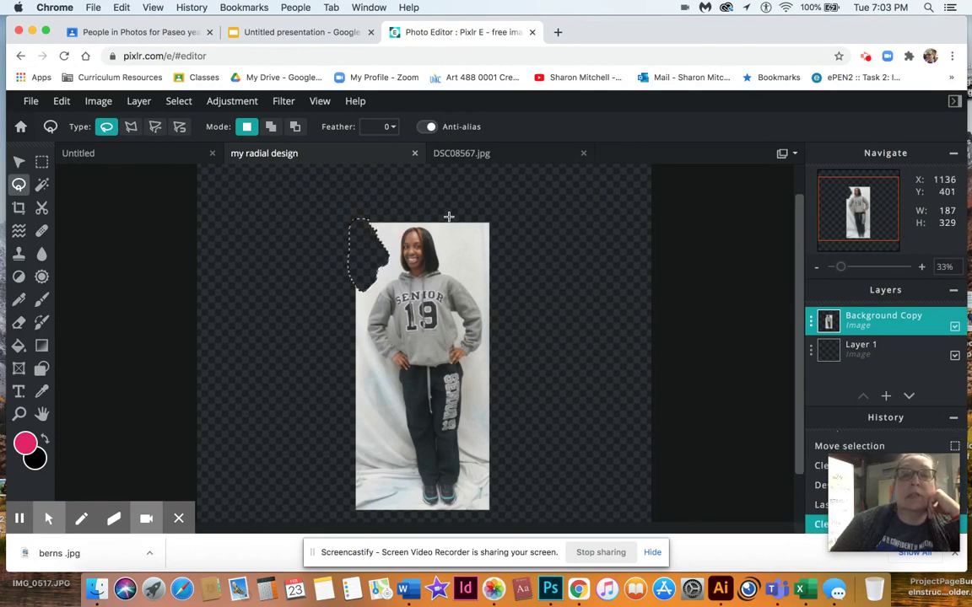
pyautogui.moveTo(449, 217)
pyautogui.mouseDown()
pyautogui.moveTo(454, 257)
pyautogui.moveTo(481, 279)
pyautogui.moveTo(506, 260)
pyautogui.moveTo(508, 211)
pyautogui.moveTo(473, 200)
pyautogui.moveTo(449, 213)
pyautogui.mouseUp()
pyautogui.press('Delete')
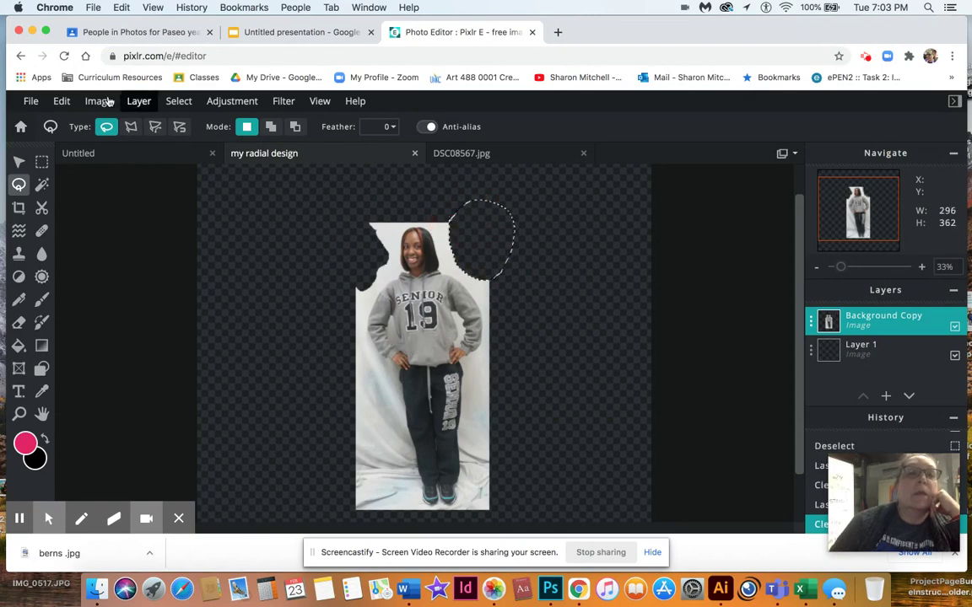
# Try outlining the backdrop beside the left leg with the Bezier lasso, switch to the Magnetic lasso, and discard the selection
pyautogui.click(155, 127)
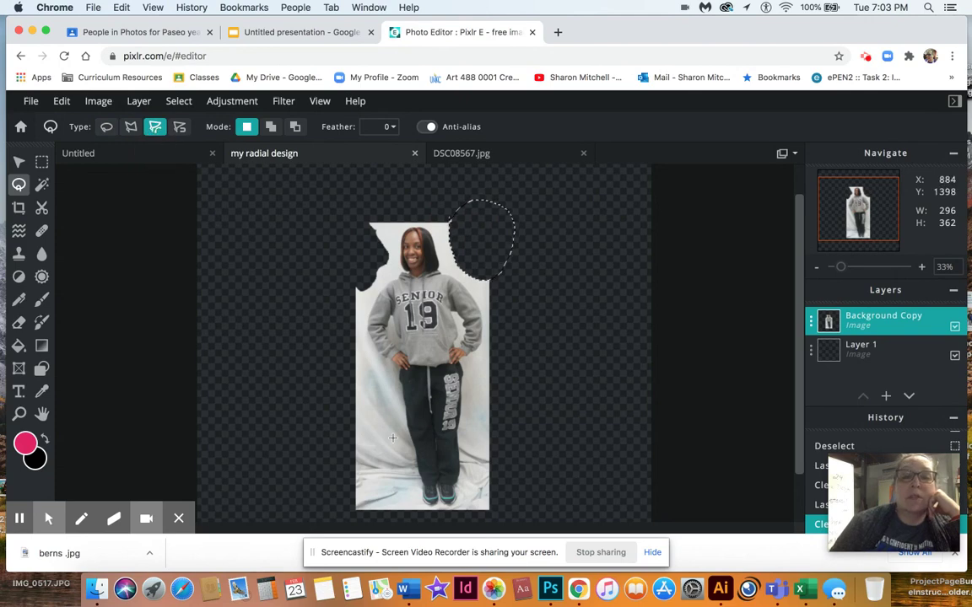
pyautogui.click(355, 390)
pyautogui.click(380, 412)
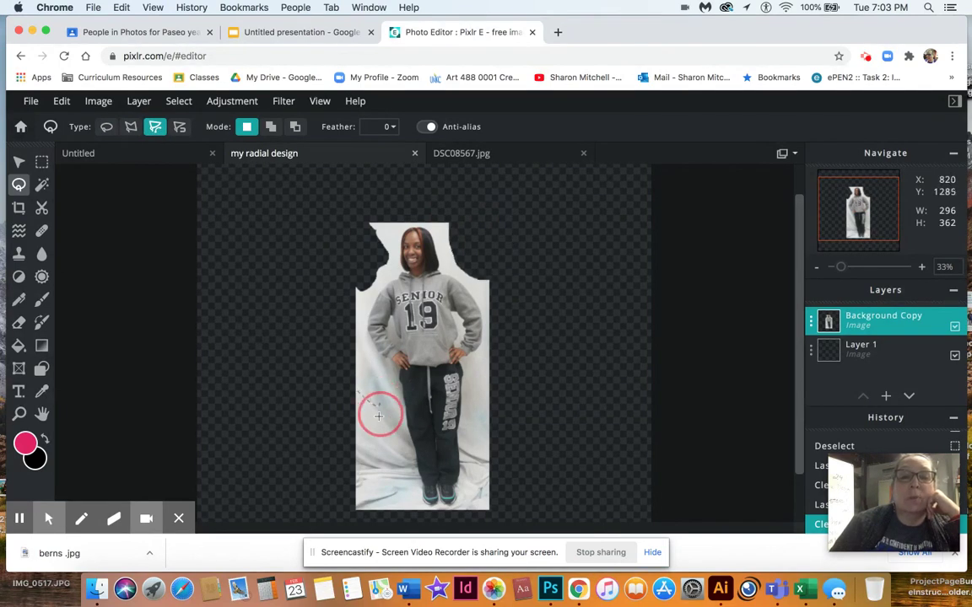
pyautogui.click(381, 442)
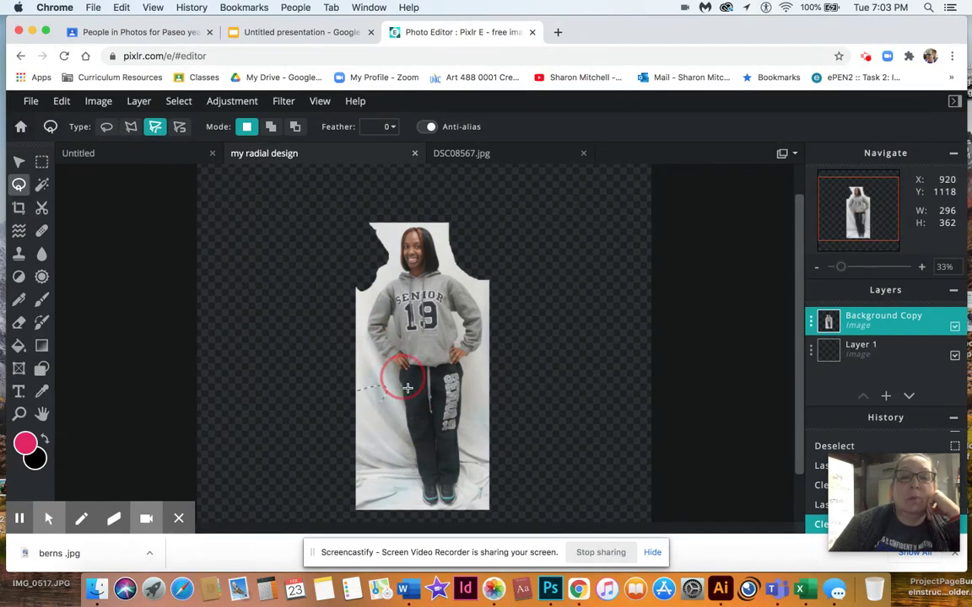
pyautogui.moveTo(384, 495)
pyautogui.mouseDown()
pyautogui.moveTo(341, 486)
pyautogui.moveTo(295, 452)
pyautogui.moveTo(311, 474)
pyautogui.mouseUp()
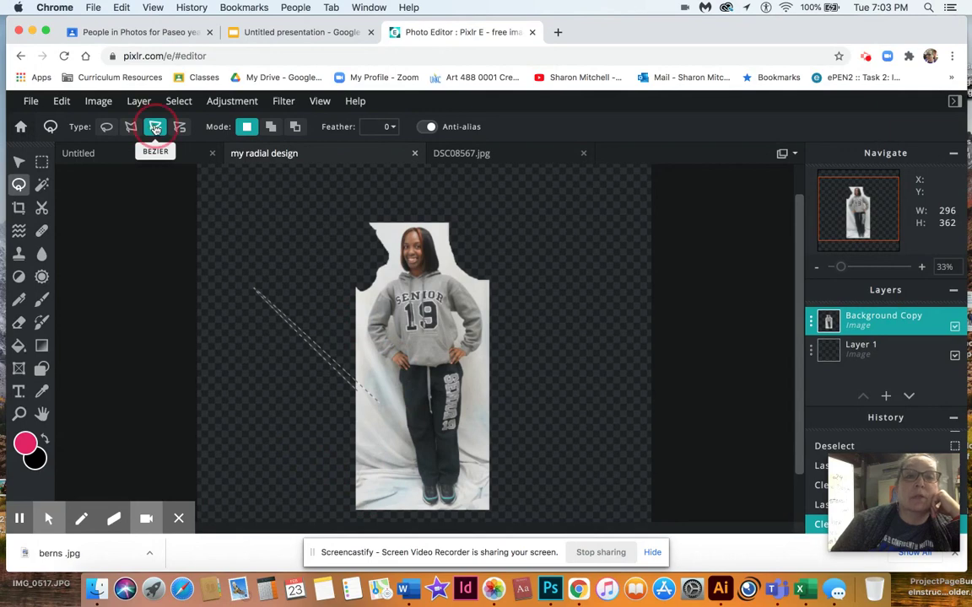
pyautogui.click(179, 127)
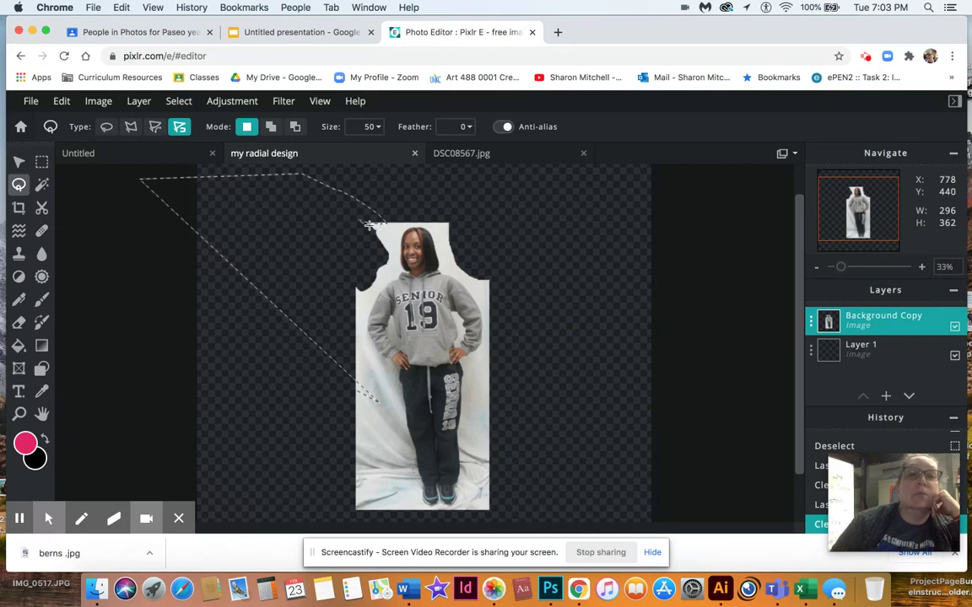
pyautogui.doubleClick(371, 226)
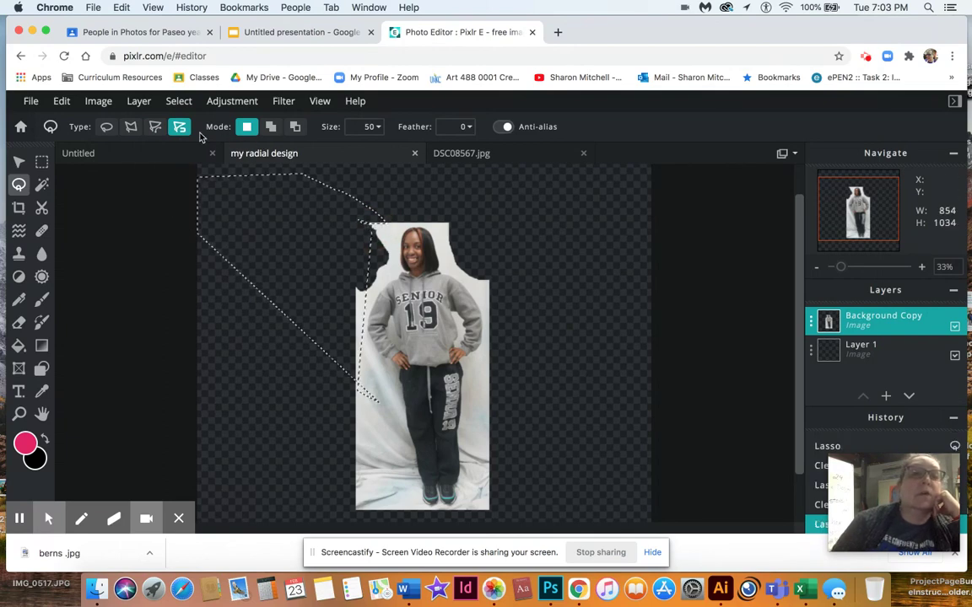
pyautogui.click(178, 101)
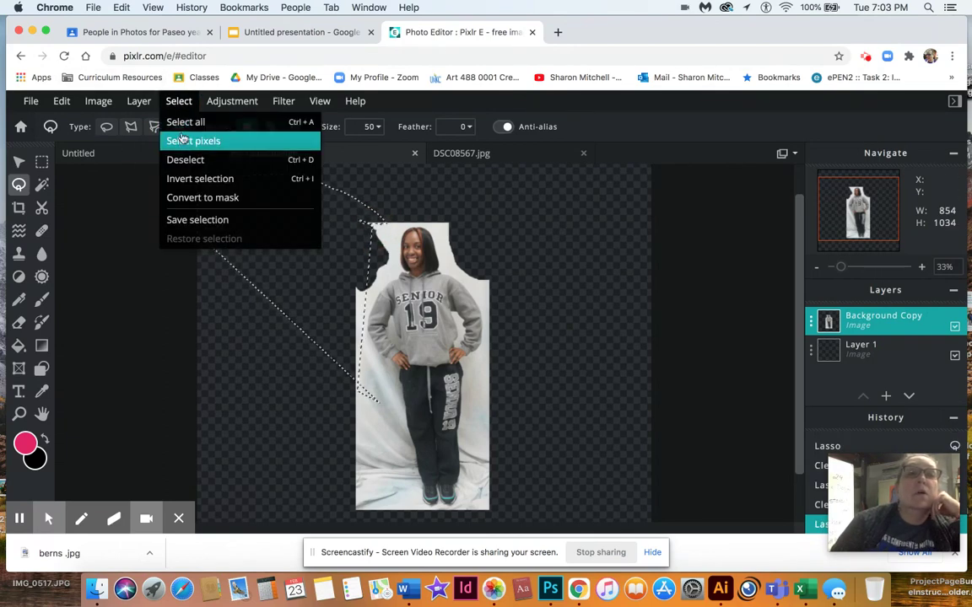
pyautogui.click(186, 160)
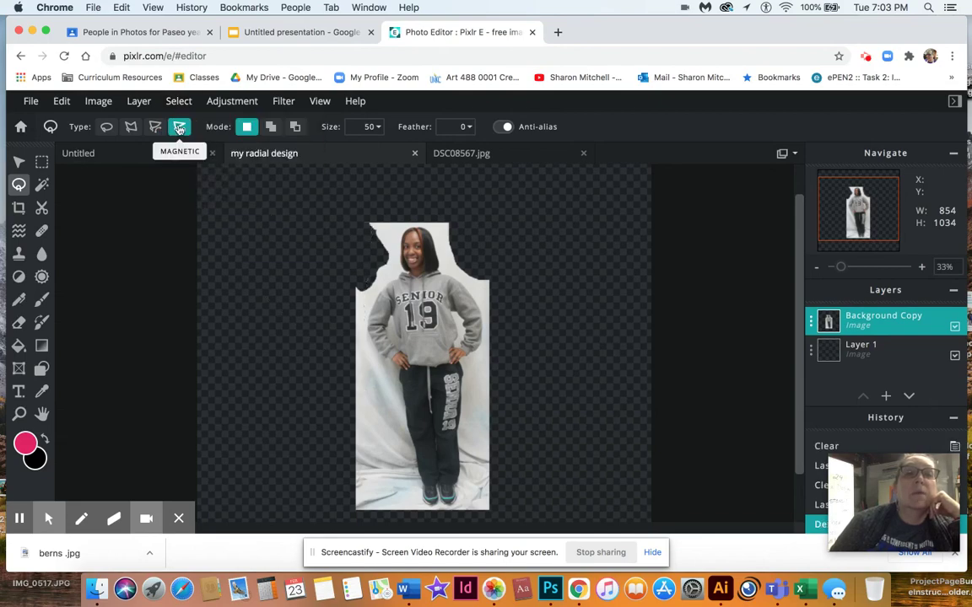
# Trace the right side of the person from the head to the elbow with the Magnetic lasso at size 50 and clear that backdrop
pyautogui.scroll(5, 449, 299)
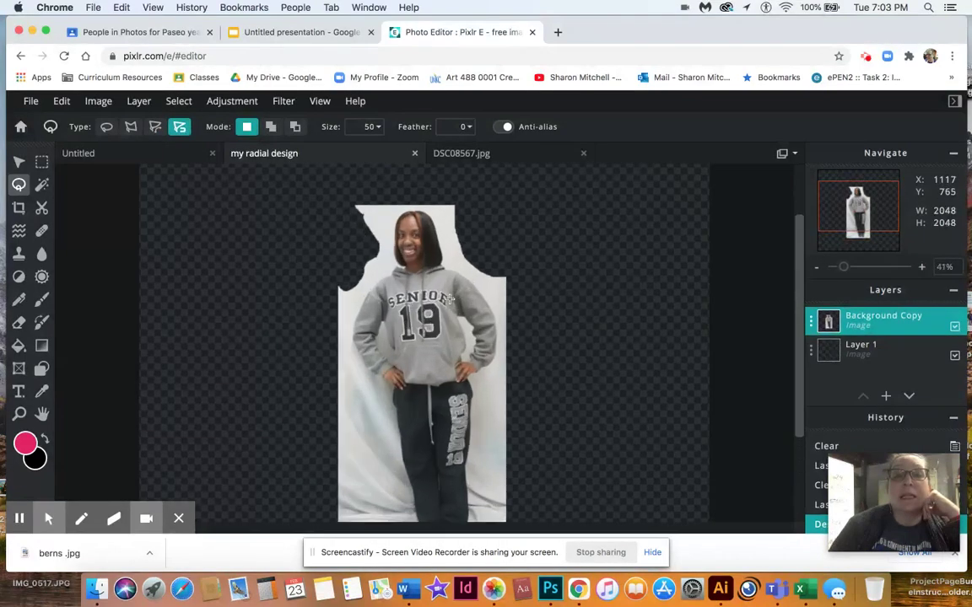
pyautogui.scroll(1, 450, 299)
pyautogui.scroll(-5, 450, 299)
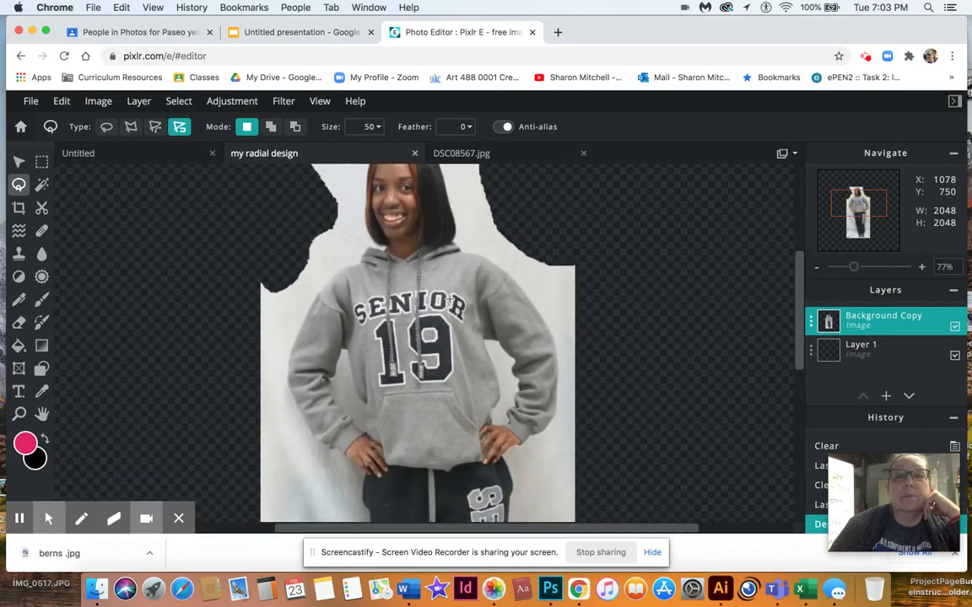
pyautogui.scroll(-4, 450, 299)
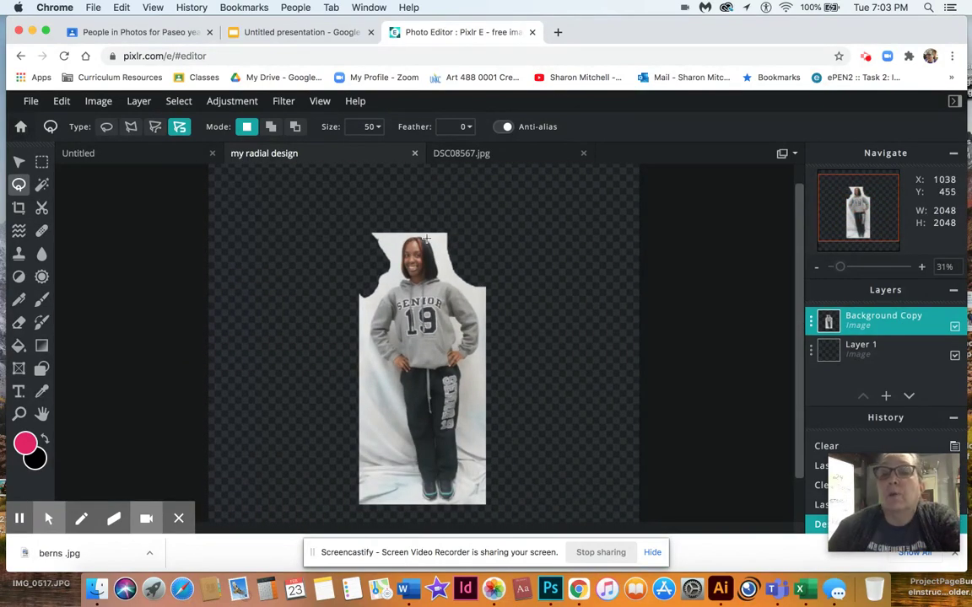
pyautogui.click(425, 239)
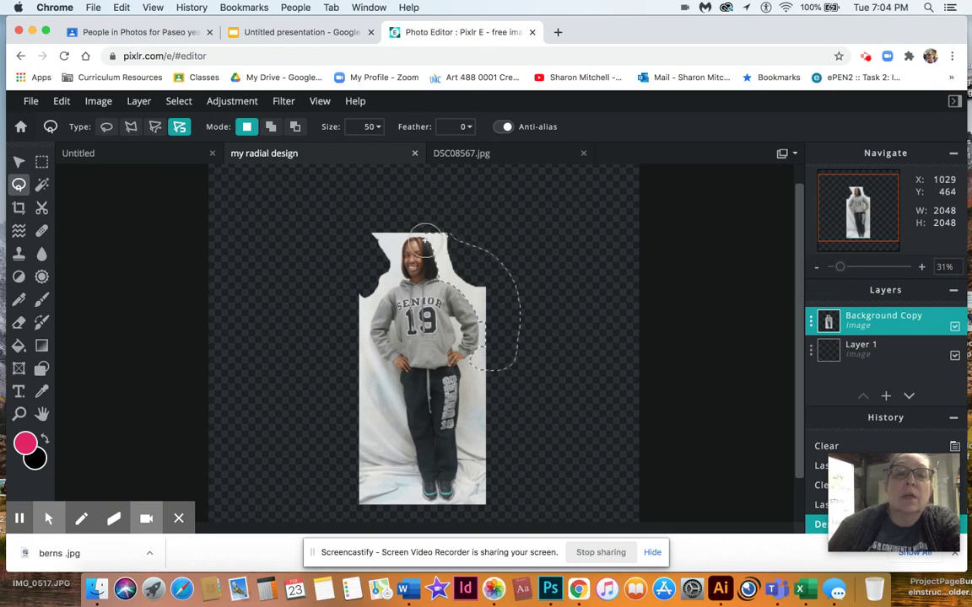
pyautogui.click(427, 236)
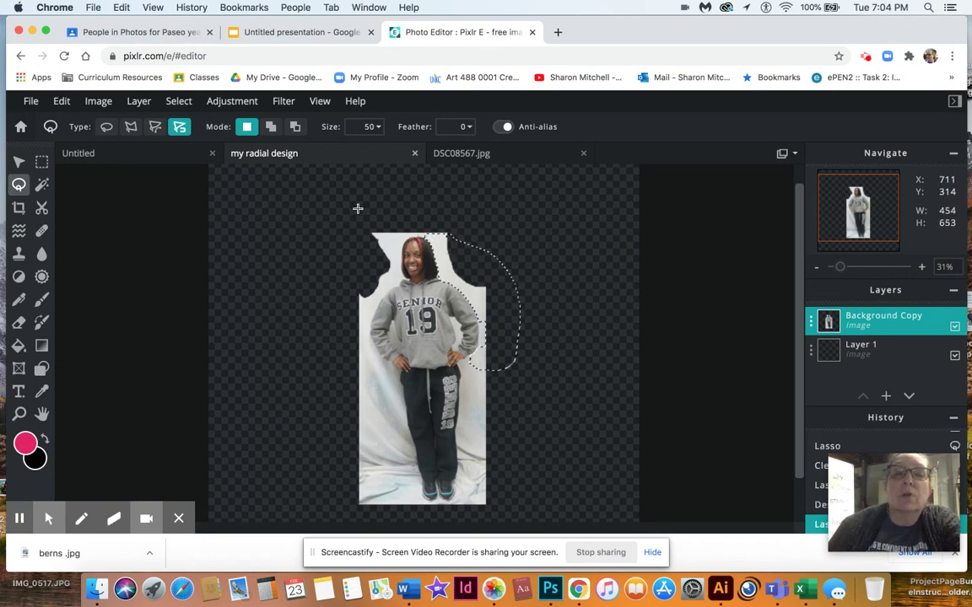
pyautogui.press('Delete')
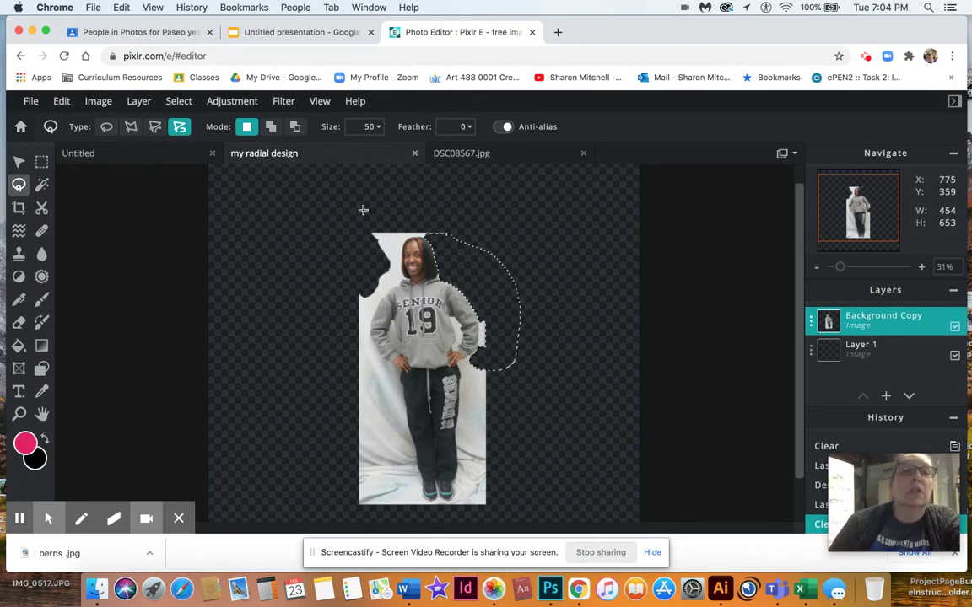
# Clear a small patch of backdrop about 129 by 93 px above the person's head using a Polygonal lasso selection
pyautogui.click(132, 127)
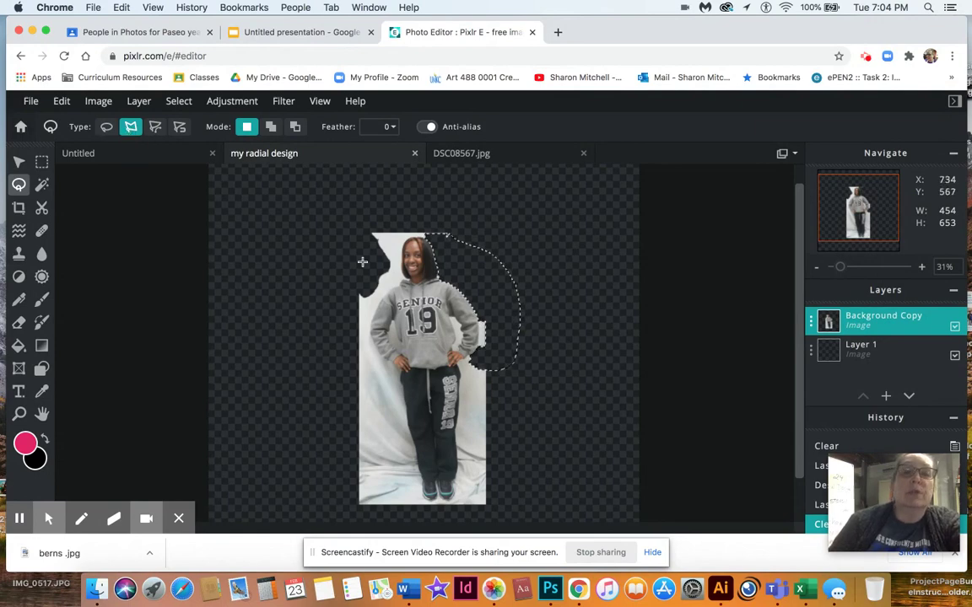
pyautogui.click(407, 239)
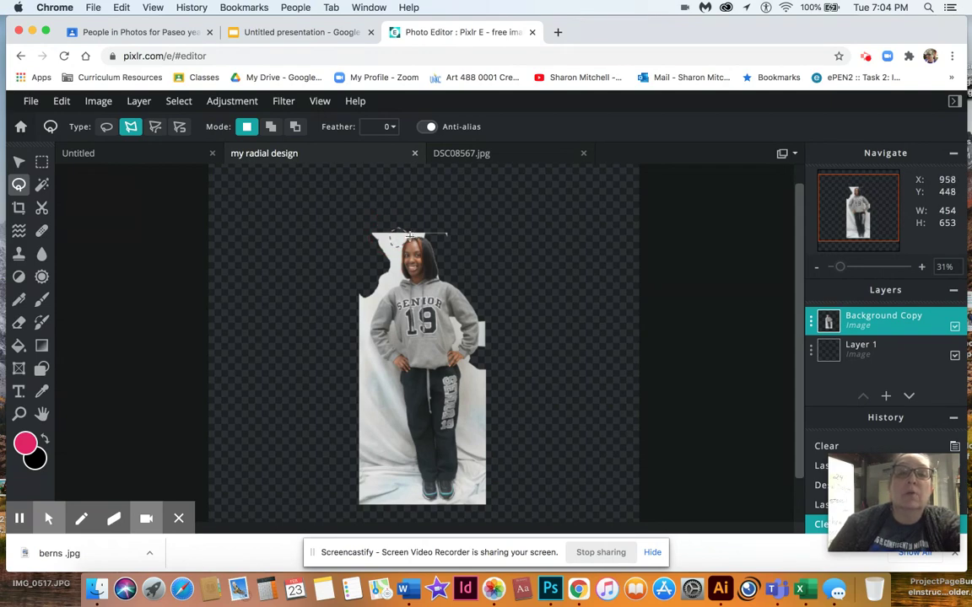
pyautogui.click(408, 237)
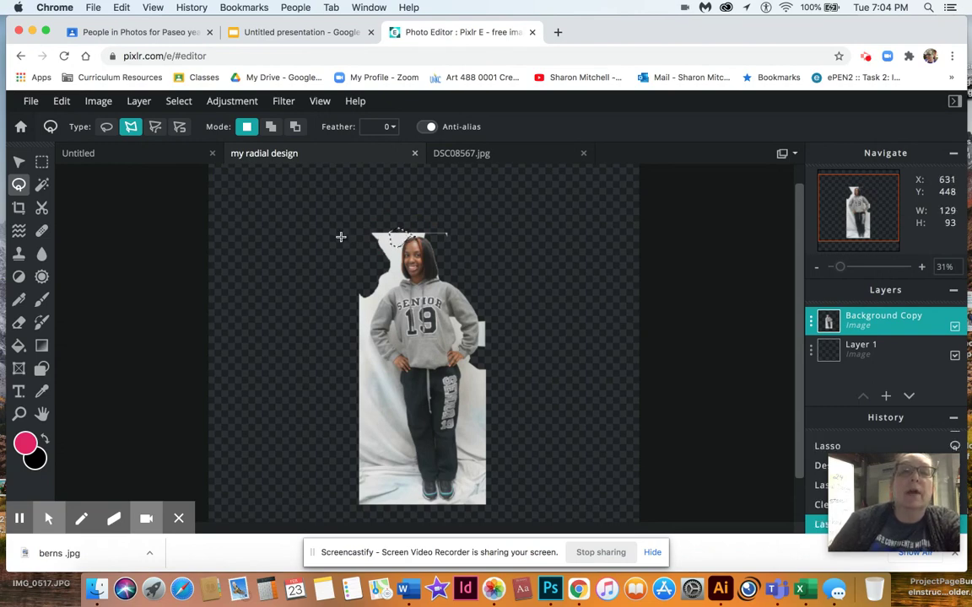
pyautogui.press('Delete')
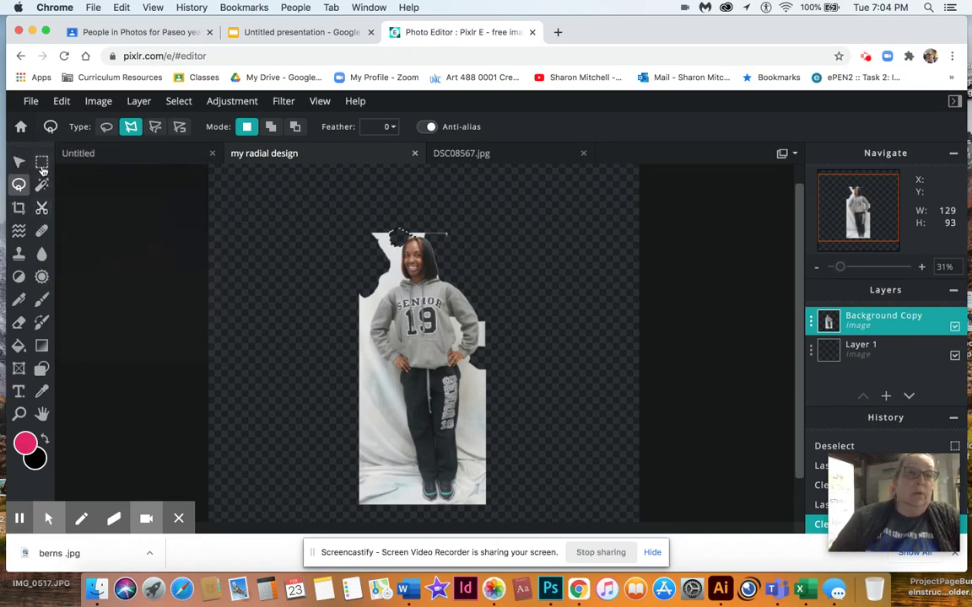
# Clear two rectangular marquee strips of backdrop left of the legs, about 142 by 745 px and 149 by 585 px
pyautogui.click(42, 160)
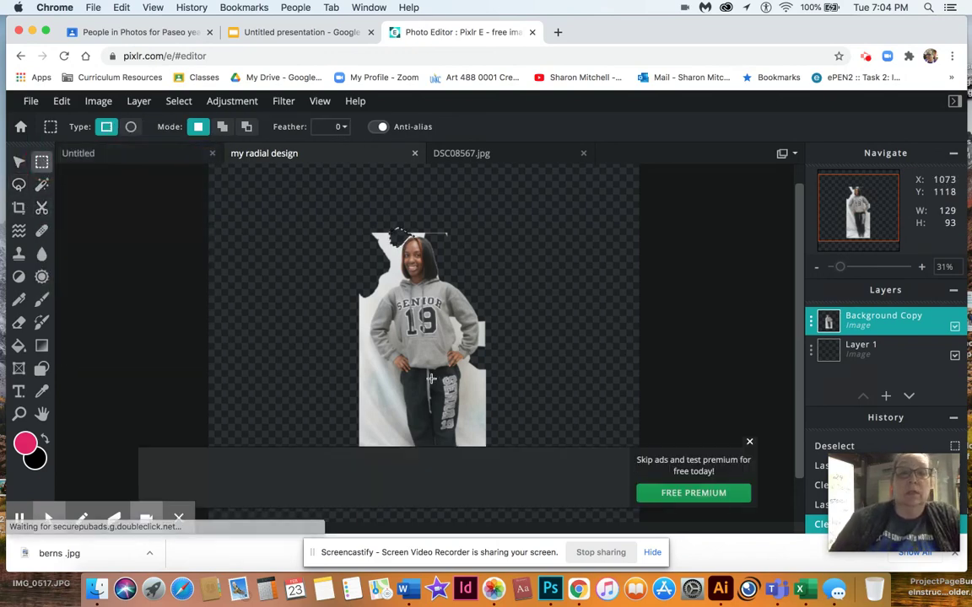
pyautogui.click(749, 444)
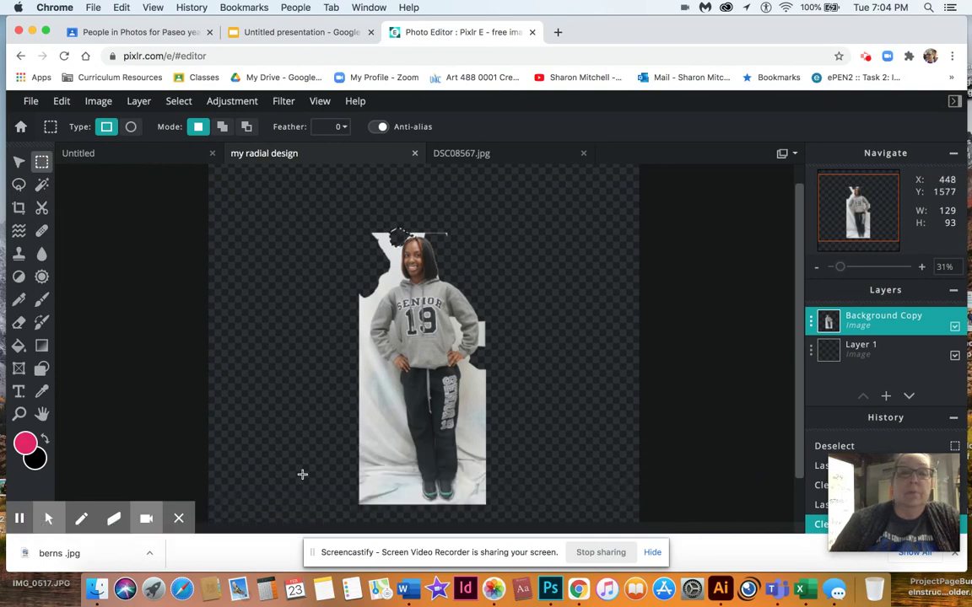
pyautogui.click(348, 362)
pyautogui.moveTo(349, 361); pyautogui.dragTo(377, 517)
pyautogui.press('Delete')
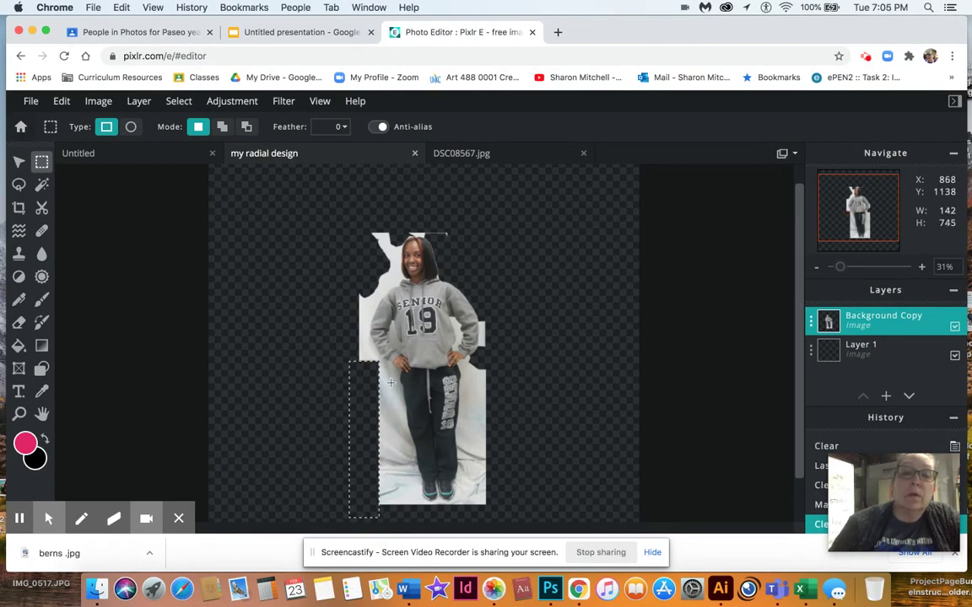
pyautogui.moveTo(395, 385); pyautogui.dragTo(363, 507)
pyautogui.press('Delete')
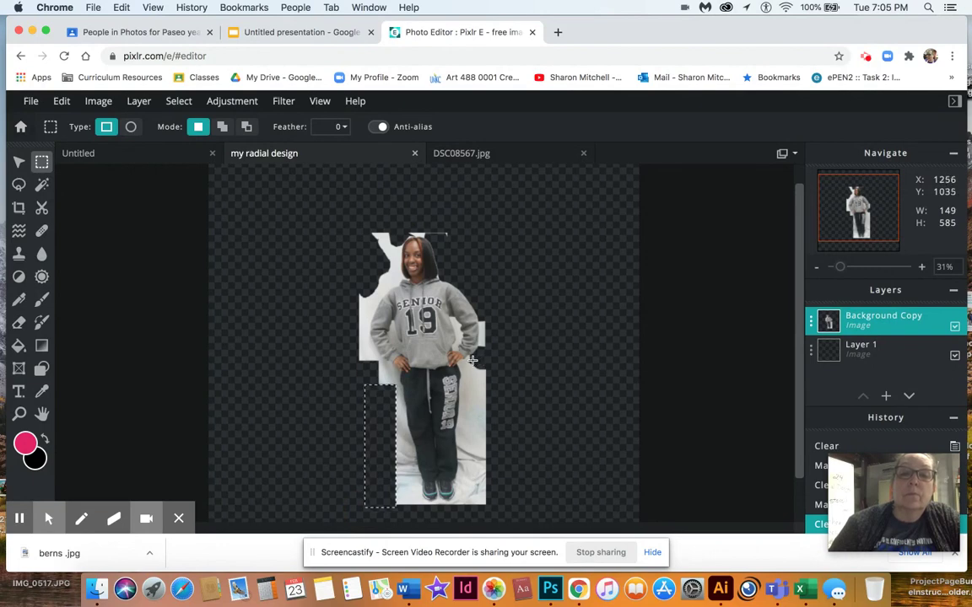
# Clear marquee strips of backdrop about 138 by 713 px right of the legs and 132 by 328 px beside the left shin
pyautogui.moveTo(470, 360); pyautogui.dragTo(499, 510)
pyautogui.press('Delete')
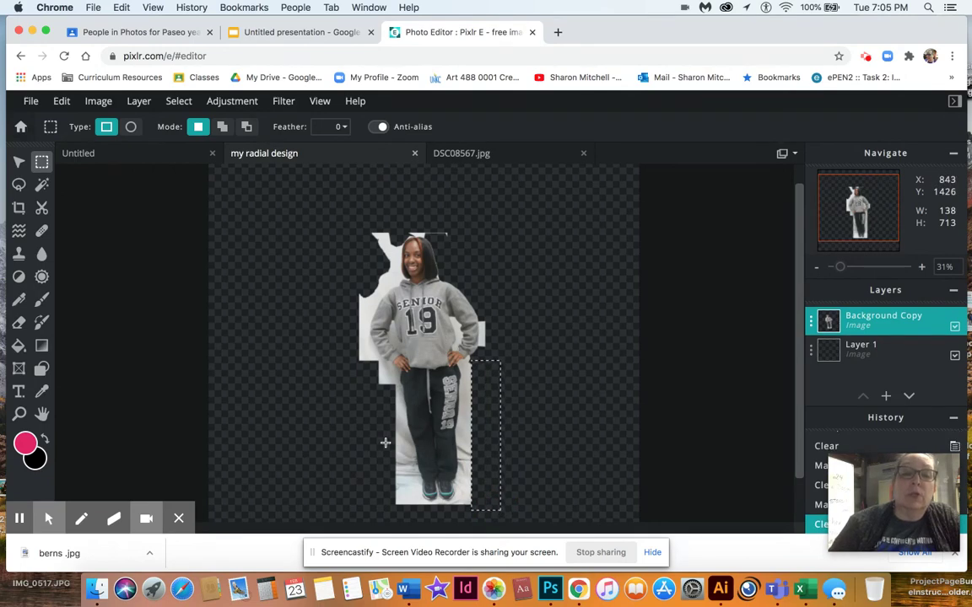
pyautogui.moveTo(384, 442); pyautogui.dragTo(412, 512)
pyautogui.press('Delete')
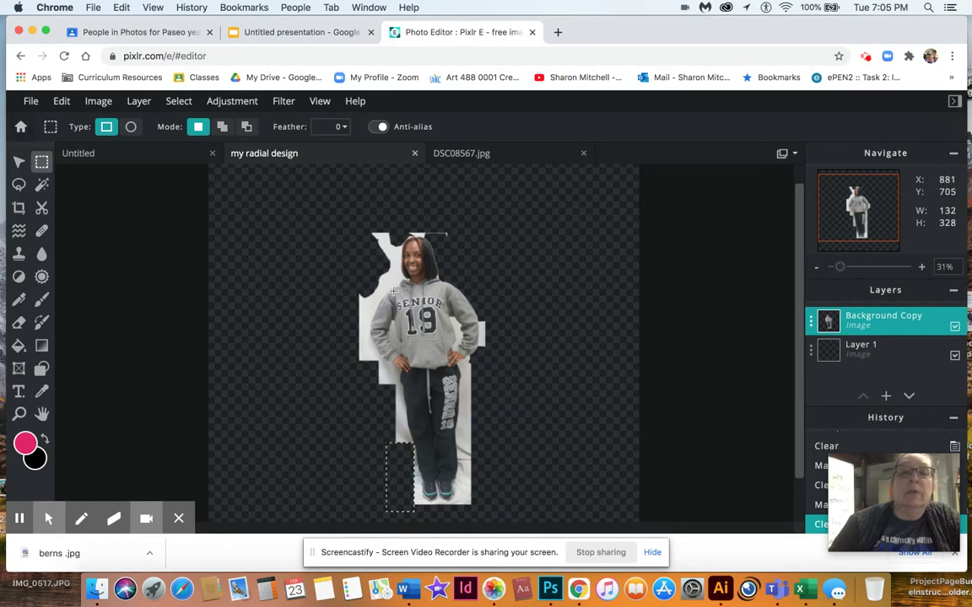
# Clear marquee blocks about 203 by 277 px left of the head and 114 by 392 px beside the left arm, and deselect
pyautogui.moveTo(356, 221); pyautogui.dragTo(399, 278)
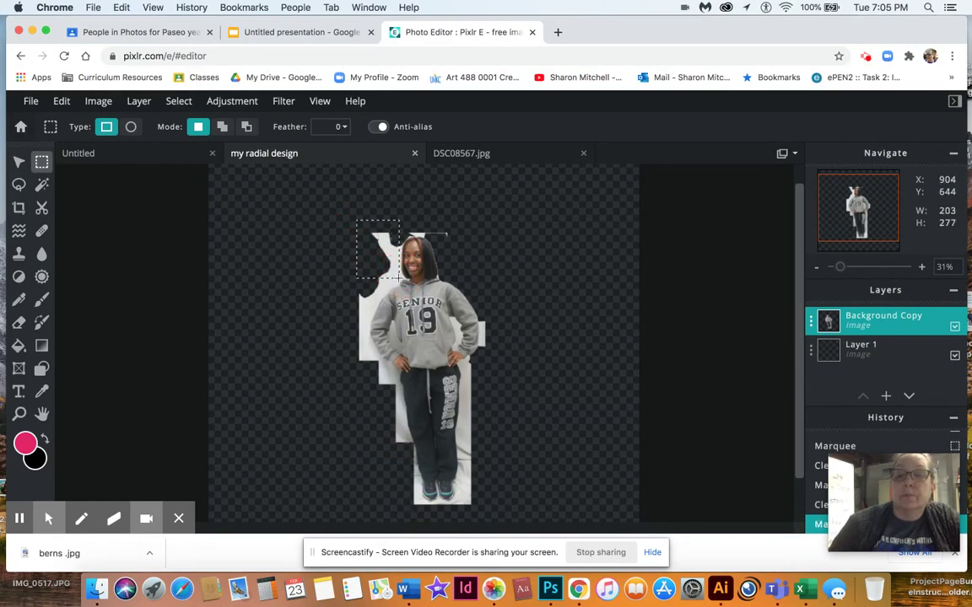
pyautogui.press('Delete')
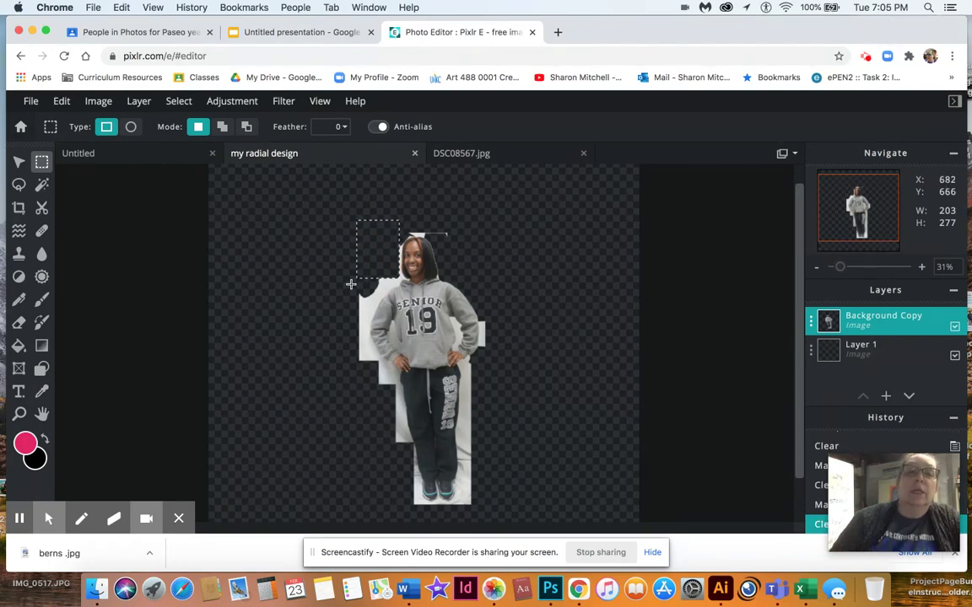
pyautogui.moveTo(342, 285); pyautogui.dragTo(364, 366)
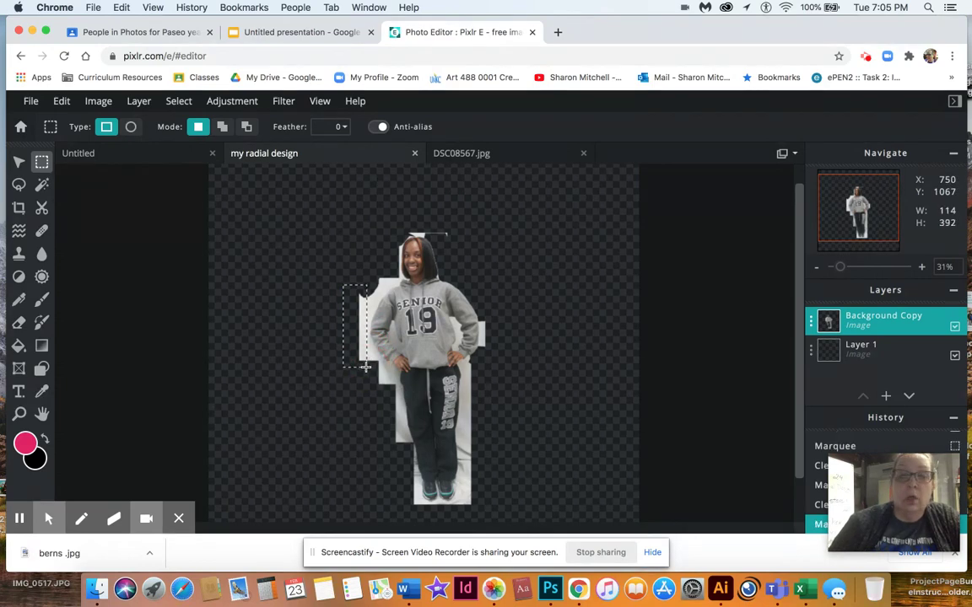
pyautogui.press('Delete')
pyautogui.click(180, 102)
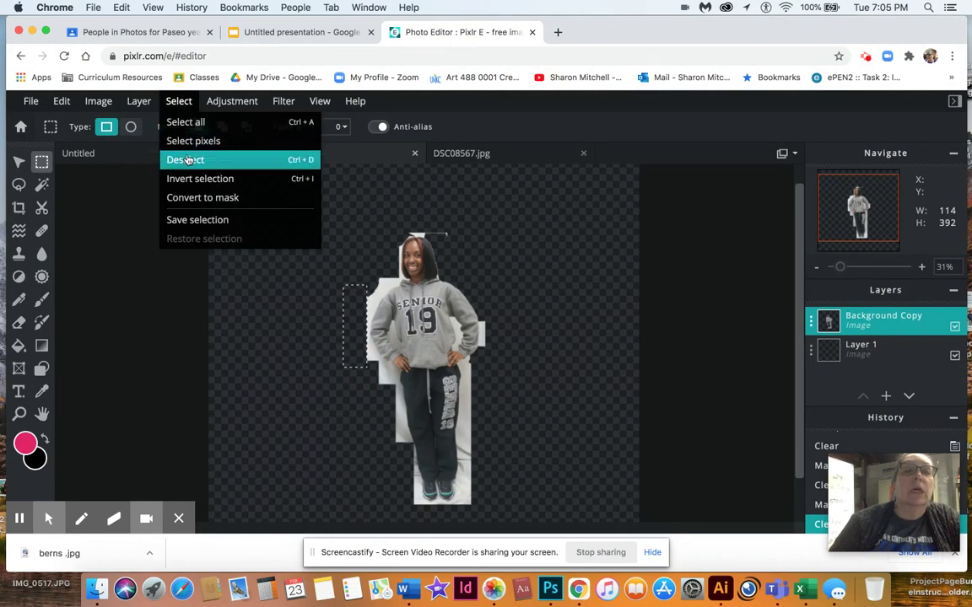
pyautogui.click(188, 159)
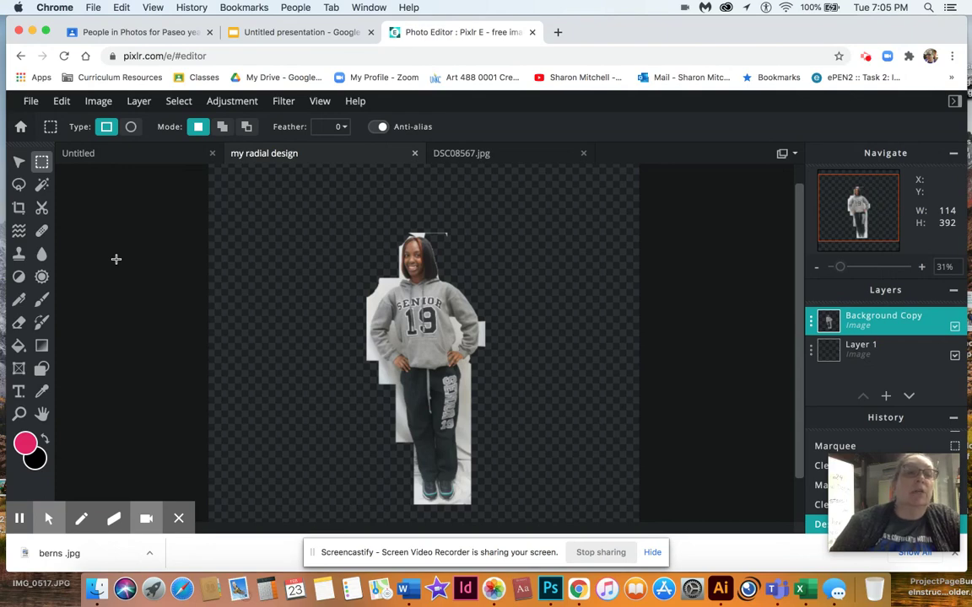
# Set up the Eraser with a 41 px brush at 34% softness
pyautogui.click(19, 326)
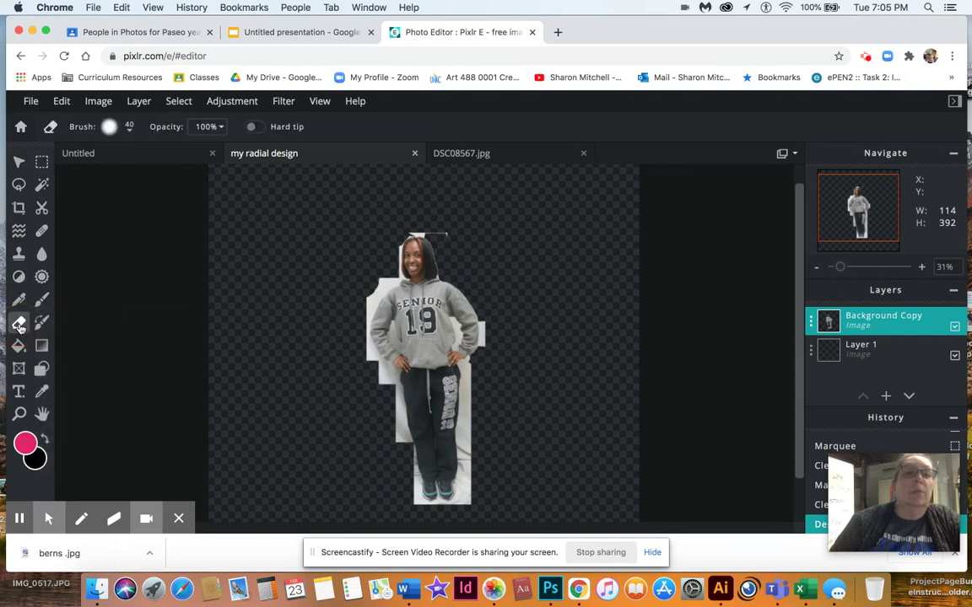
pyautogui.click(129, 126)
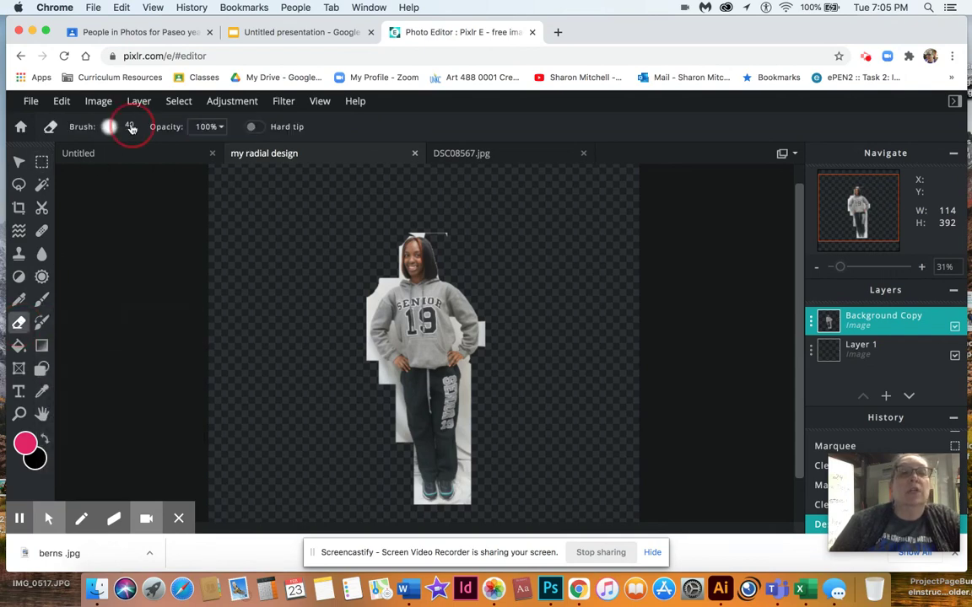
pyautogui.moveTo(136, 177)
pyautogui.mouseDown()
pyautogui.moveTo(173, 177)
pyautogui.moveTo(136, 178)
pyautogui.mouseUp()
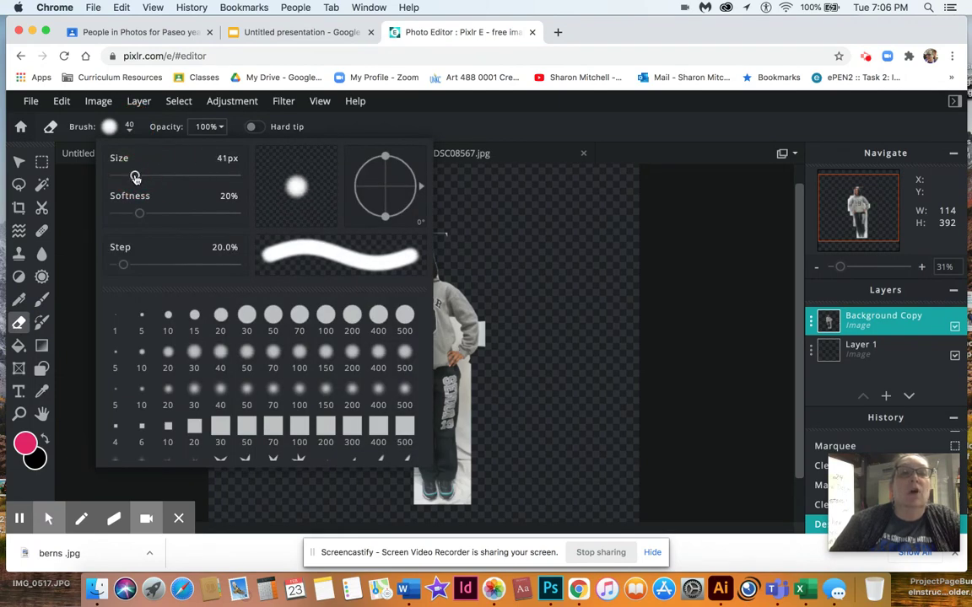
pyautogui.moveTo(140, 216)
pyautogui.mouseDown()
pyautogui.moveTo(193, 217)
pyautogui.moveTo(100, 221)
pyautogui.moveTo(97, 207)
pyautogui.mouseUp()
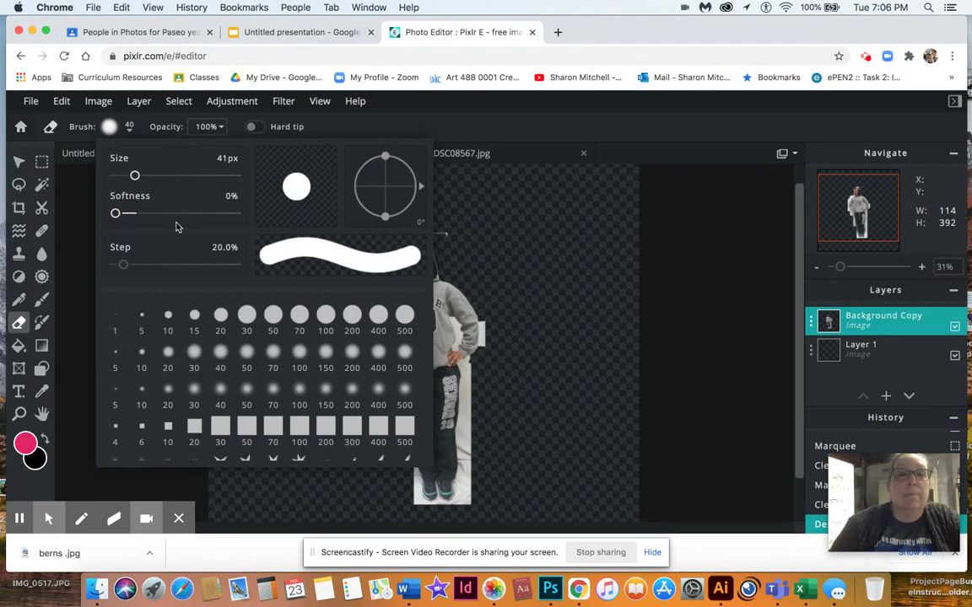
pyautogui.click(115, 215)
pyautogui.moveTo(116, 214); pyautogui.dragTo(161, 213)
pyautogui.click(299, 188)
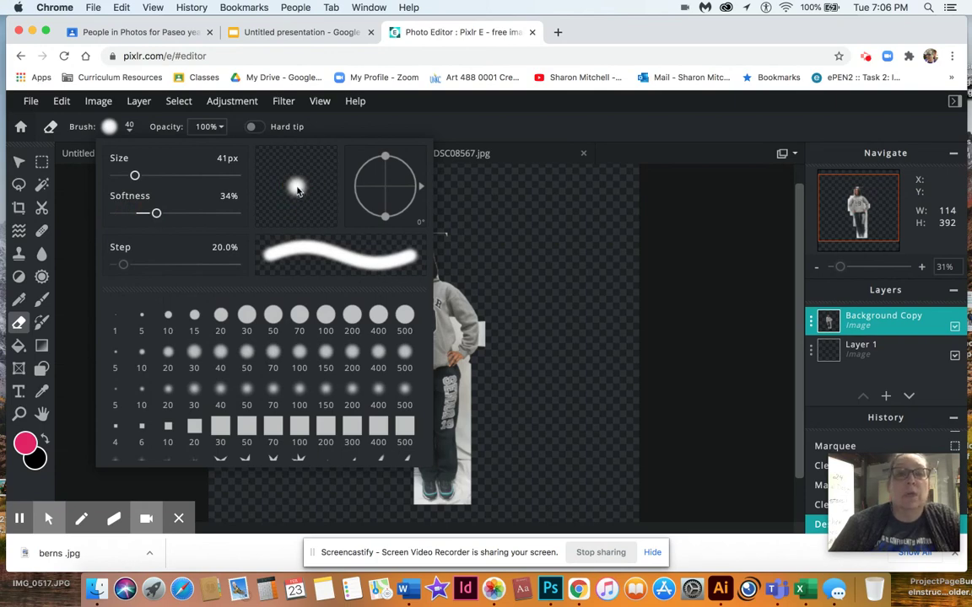
pyautogui.click(506, 267)
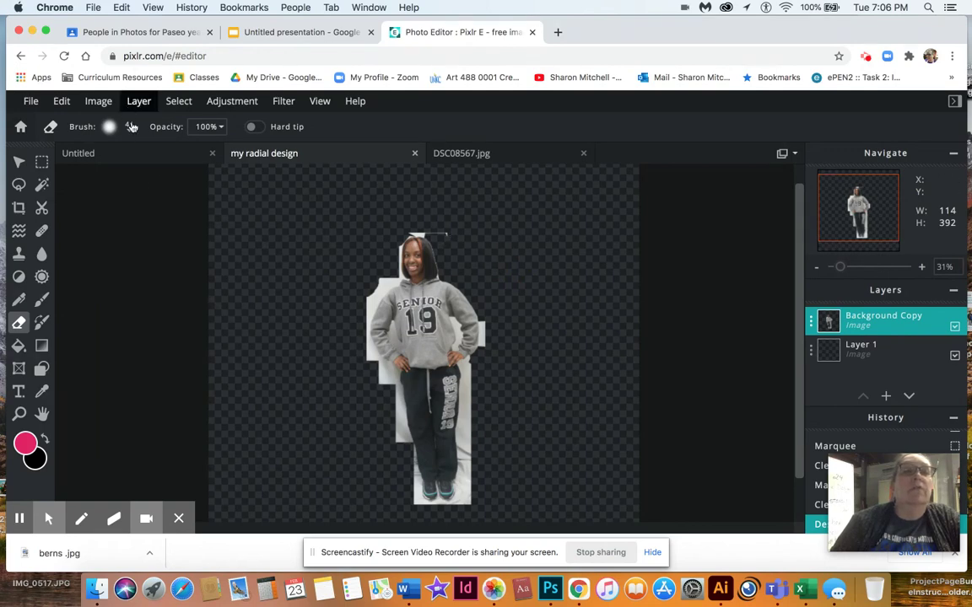
# Erase the thin backdrop remnants above and along the upper right side of the person's hair
pyautogui.scroll(5, 520, 217)
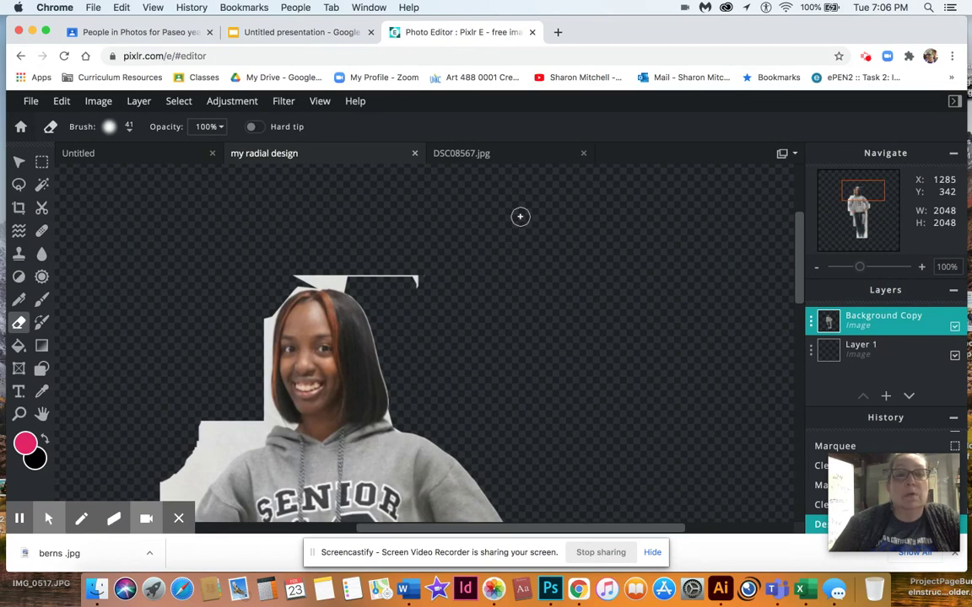
pyautogui.moveTo(412, 289)
pyautogui.mouseDown()
pyautogui.moveTo(415, 280)
pyautogui.moveTo(363, 274)
pyautogui.mouseUp()
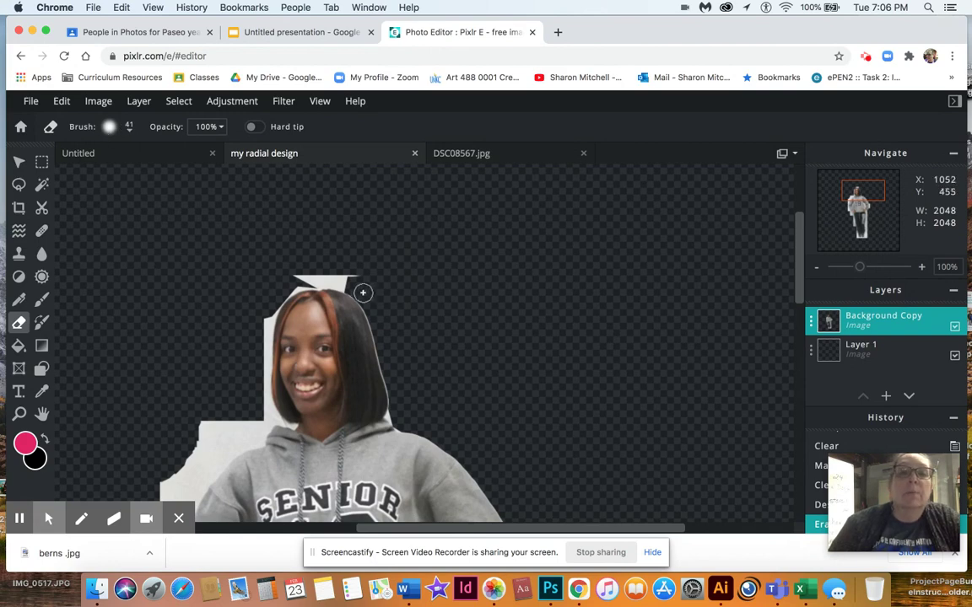
pyautogui.moveTo(360, 292)
pyautogui.mouseDown()
pyautogui.moveTo(376, 316)
pyautogui.moveTo(335, 285)
pyautogui.moveTo(353, 280)
pyautogui.moveTo(351, 268)
pyautogui.mouseUp()
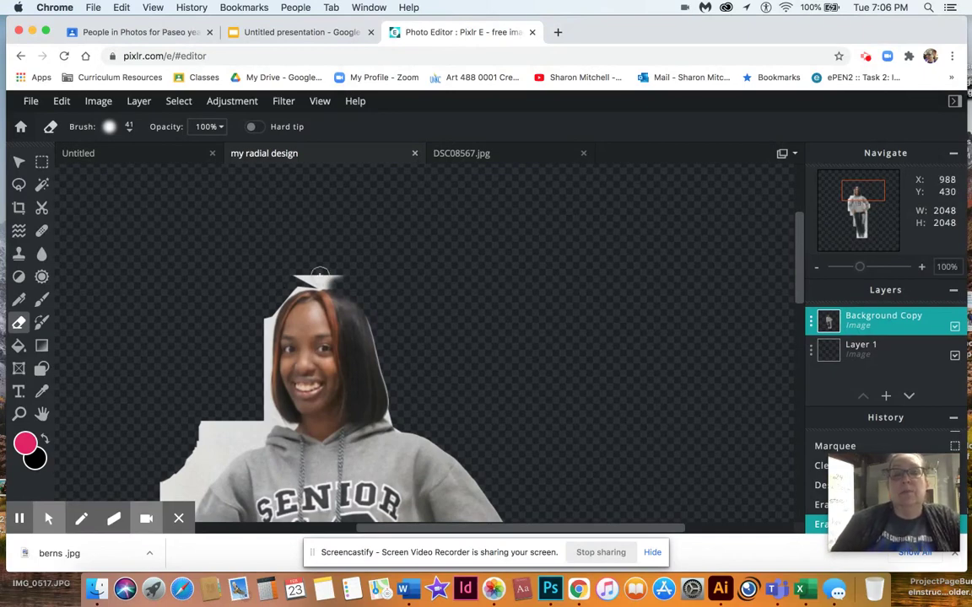
pyautogui.scroll(-5, 319, 275)
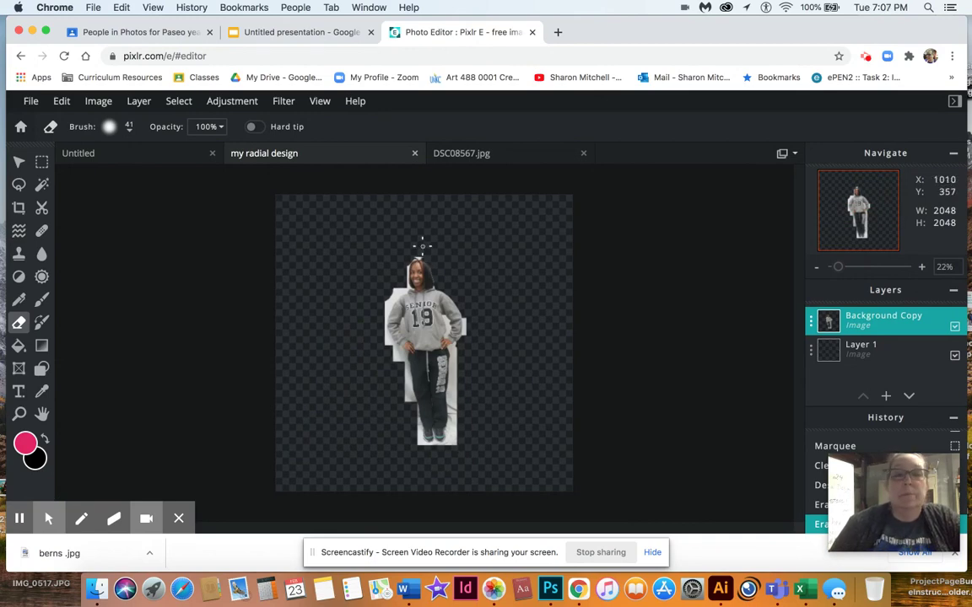
# Fill Layer 1 with the pink foreground colour using the Fill tool at tolerance 32
pyautogui.click(873, 347)
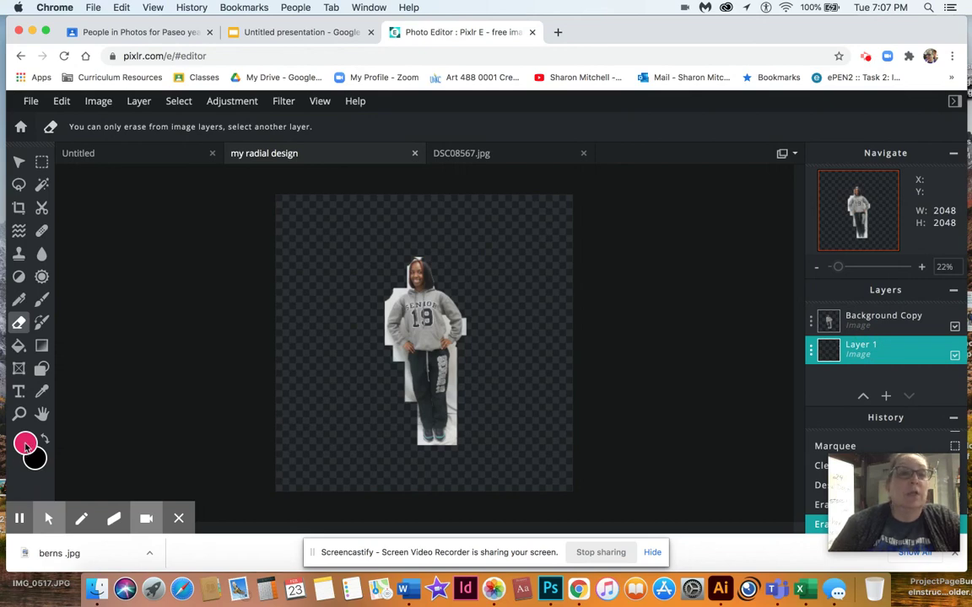
pyautogui.click(19, 347)
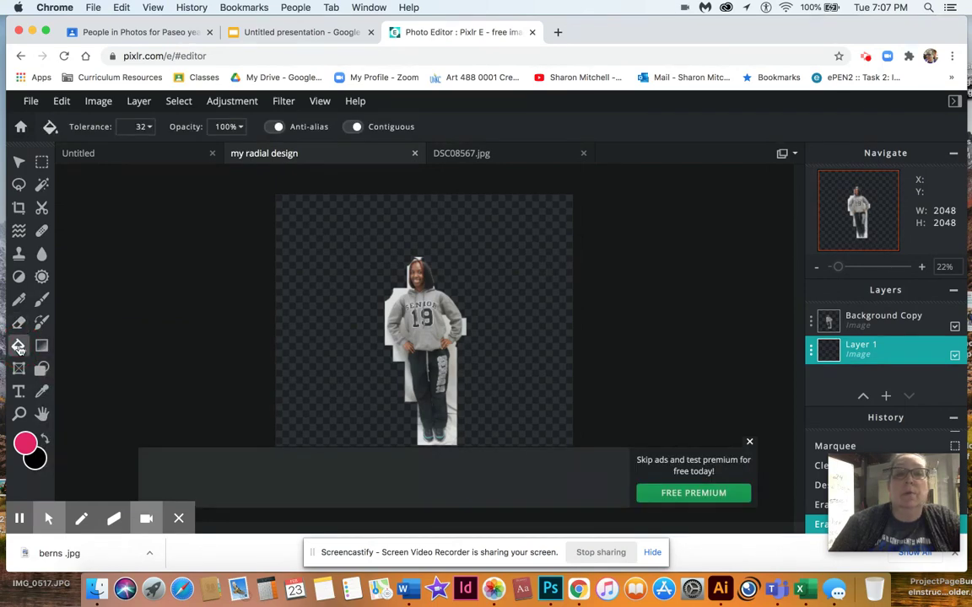
pyautogui.click(299, 262)
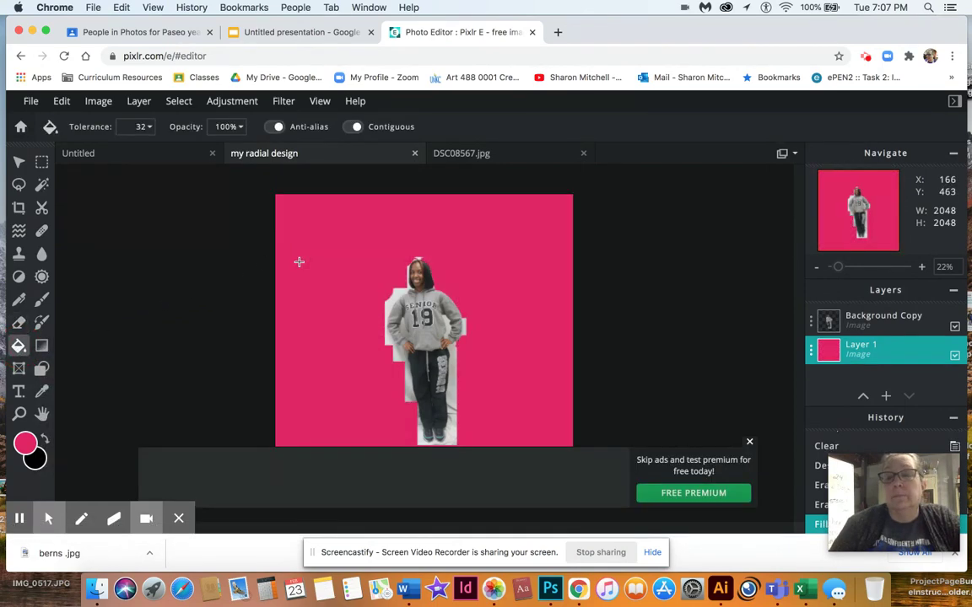
# Lock the pink Layer 1 in its layer settings
pyautogui.click(847, 317)
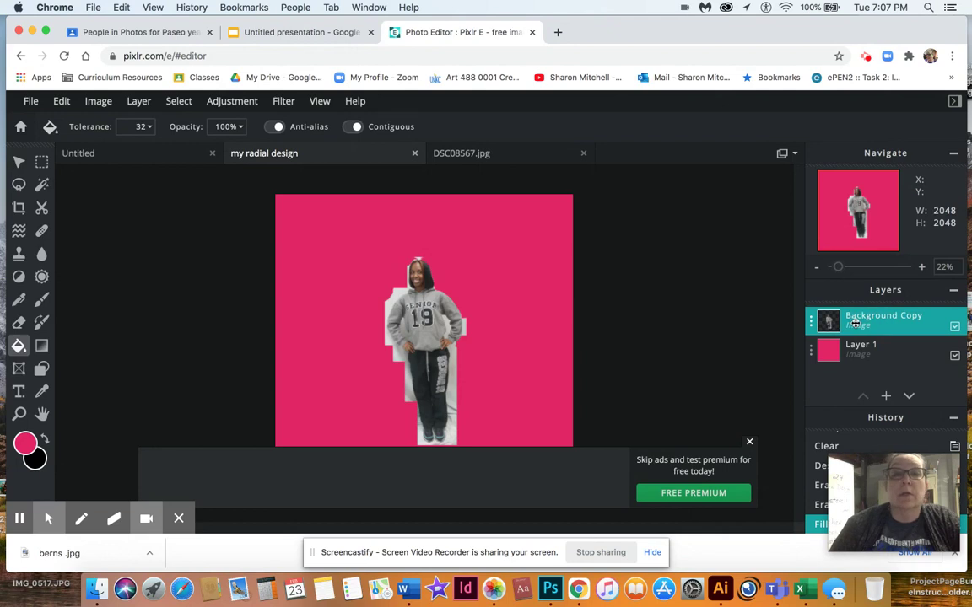
pyautogui.click(812, 353)
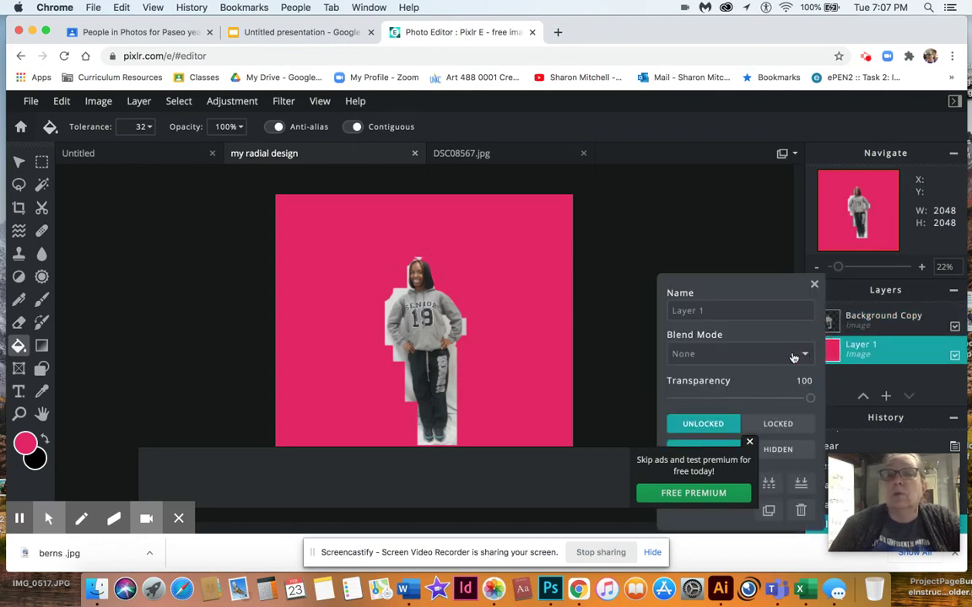
pyautogui.click(777, 423)
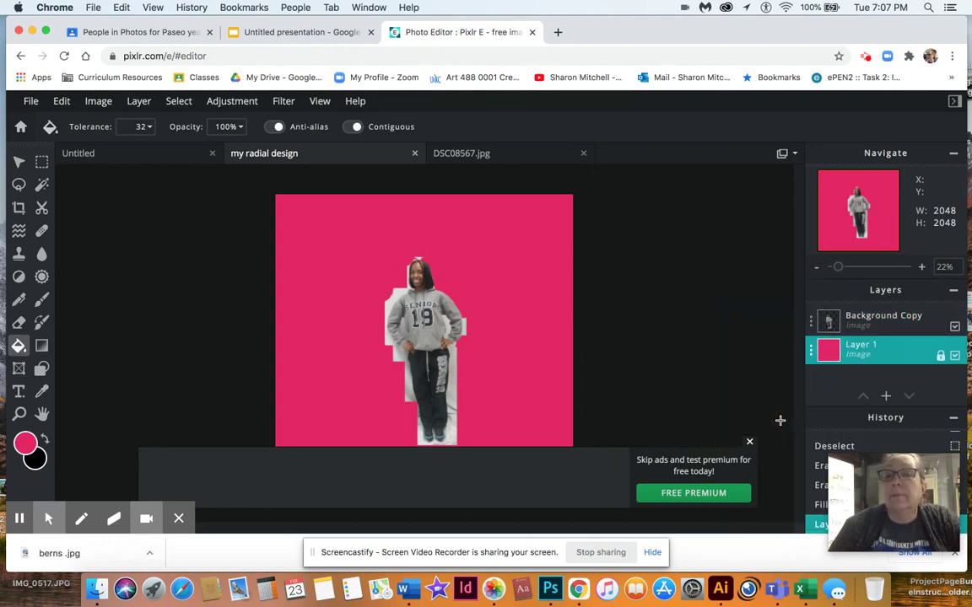
# Undo the Layer 1 lock, the pink fill and the last erasing stroke beside the person's hair
pyautogui.click(890, 323)
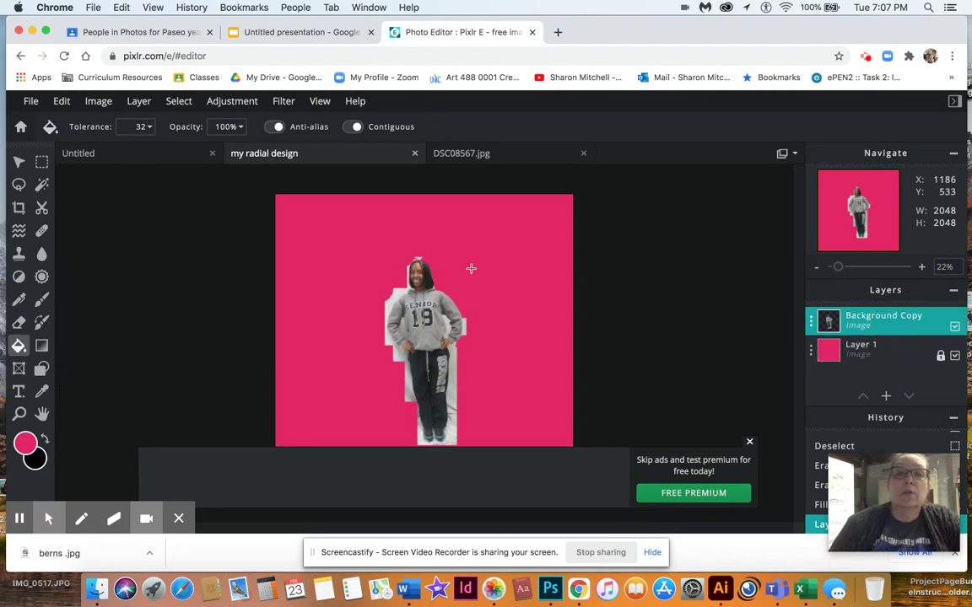
pyautogui.scroll(10, 480, 267)
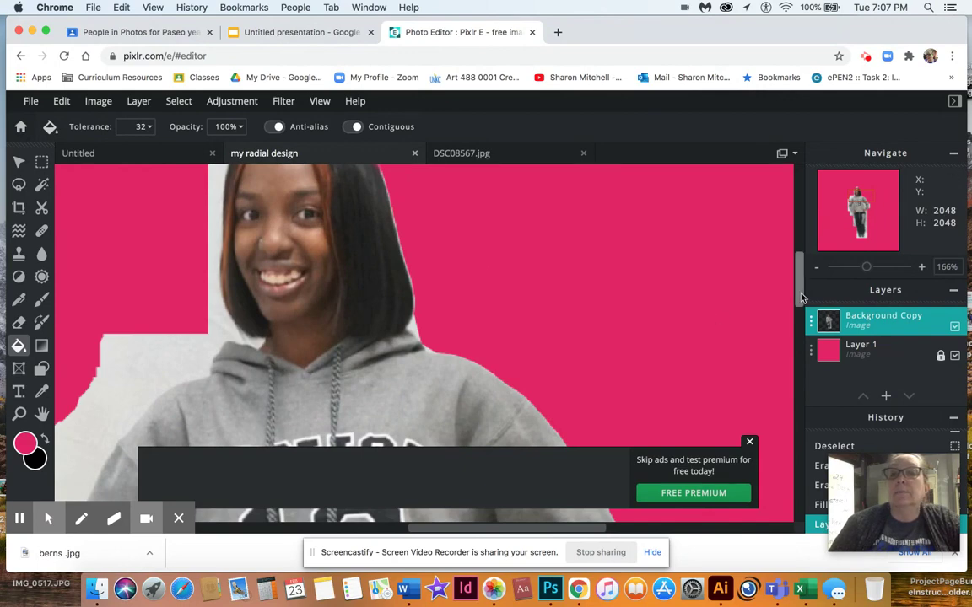
pyautogui.moveTo(802, 298); pyautogui.dragTo(800, 277)
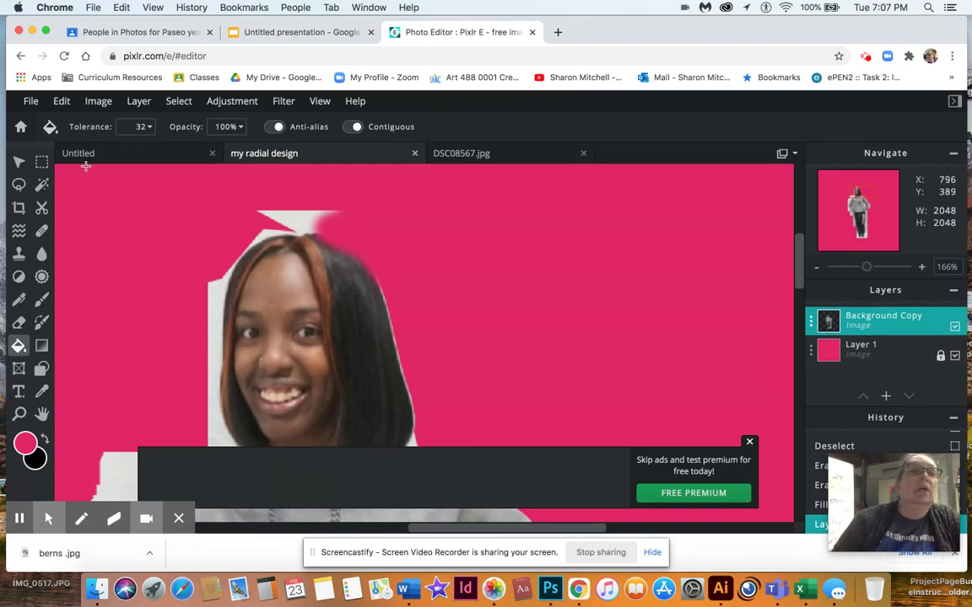
pyautogui.click(64, 102)
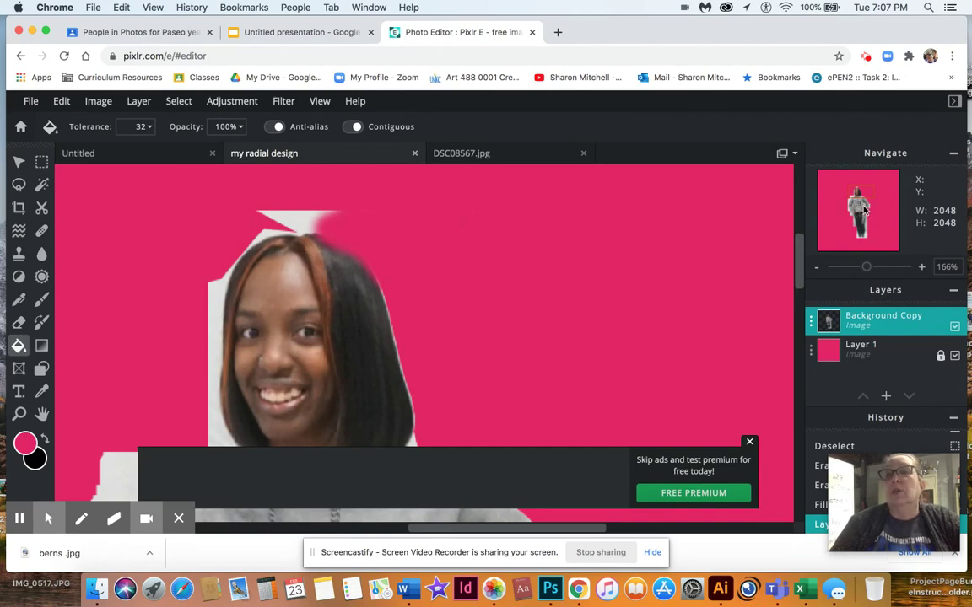
pyautogui.click(61, 101)
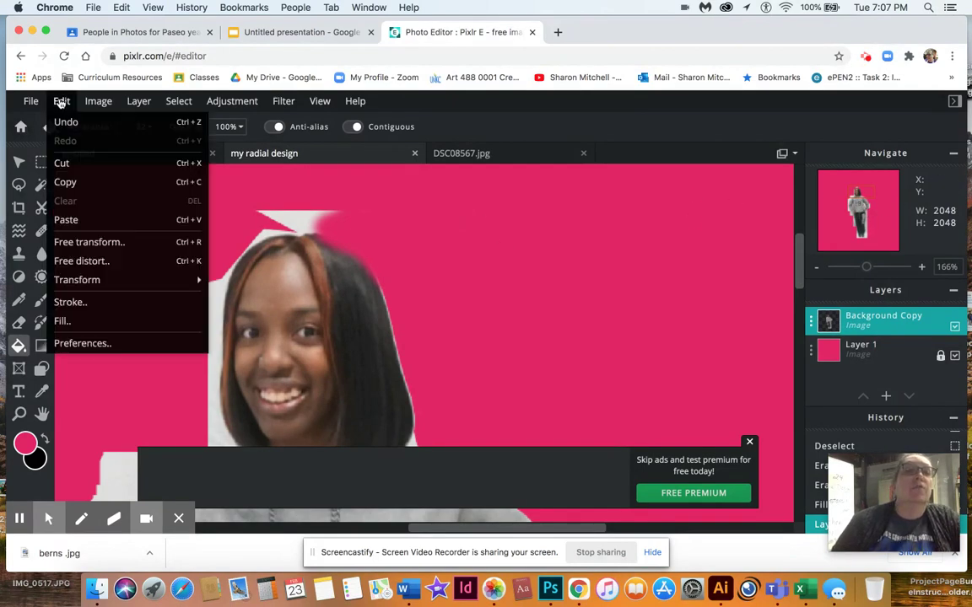
pyautogui.click(61, 101)
pyautogui.click(61, 101)
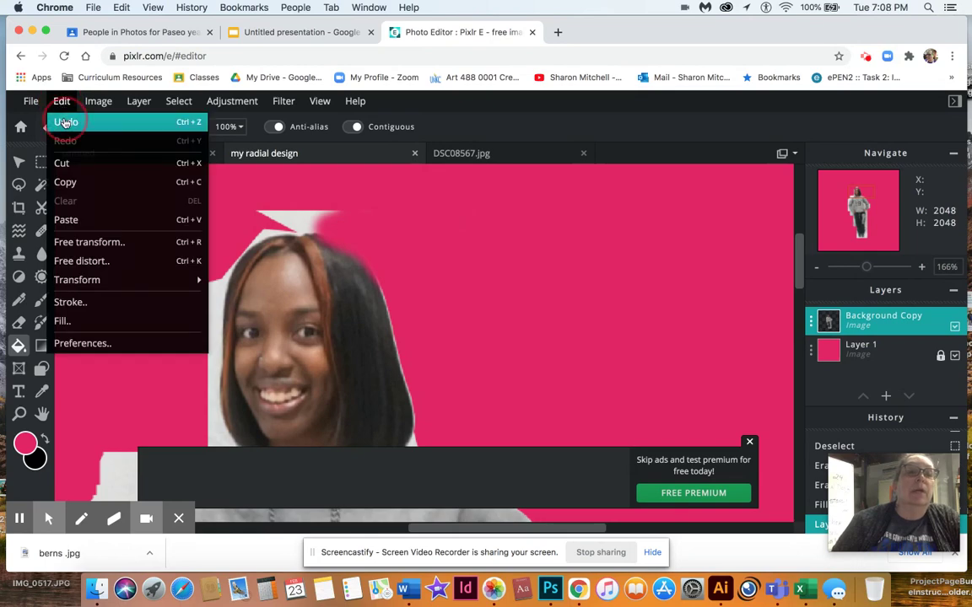
pyautogui.click(64, 121)
pyautogui.click(62, 103)
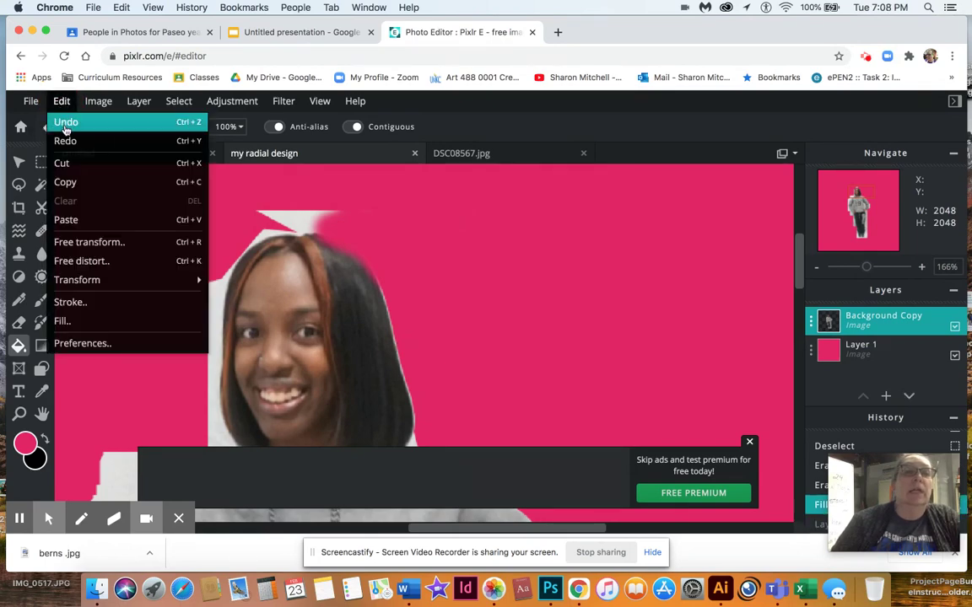
pyautogui.click(65, 124)
pyautogui.click(61, 102)
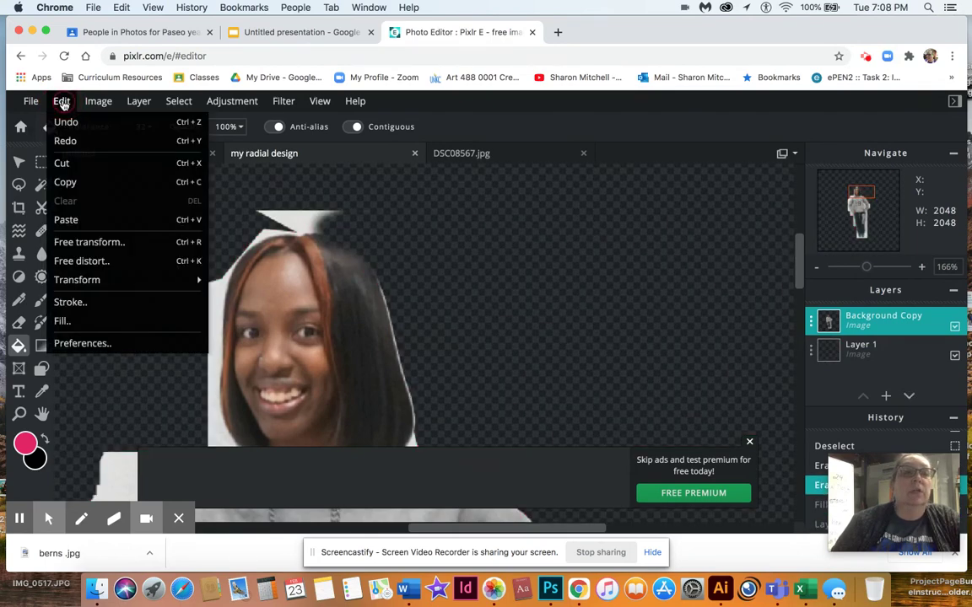
pyautogui.click(66, 124)
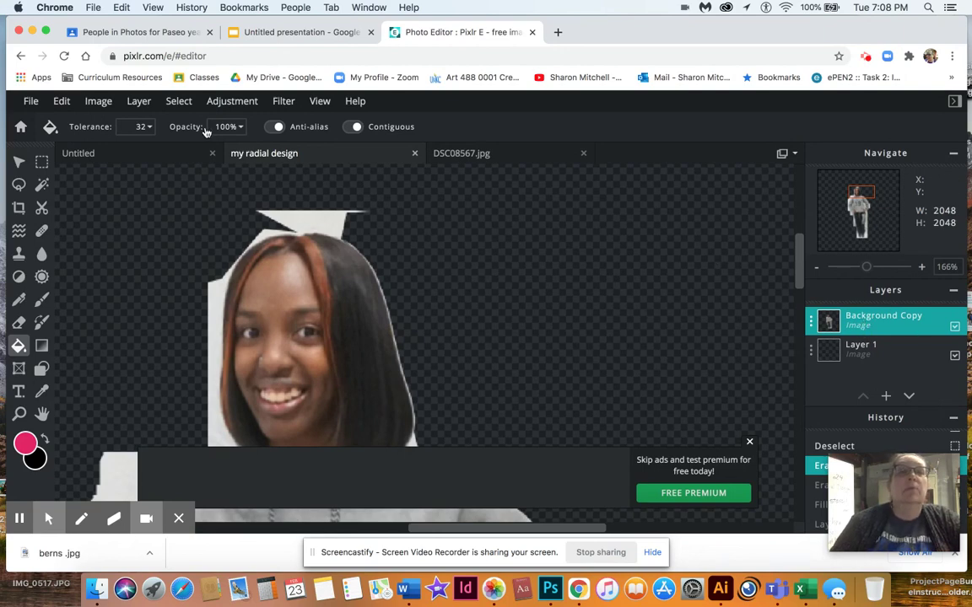
# Duplicate the Background Copy layer and hide the original as a backup
pyautogui.click(139, 101)
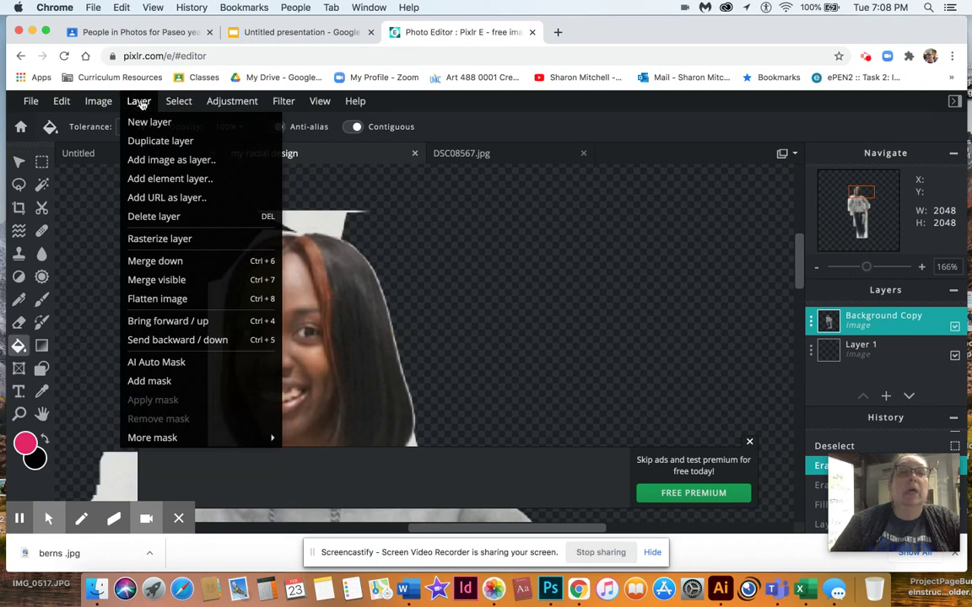
pyautogui.click(160, 141)
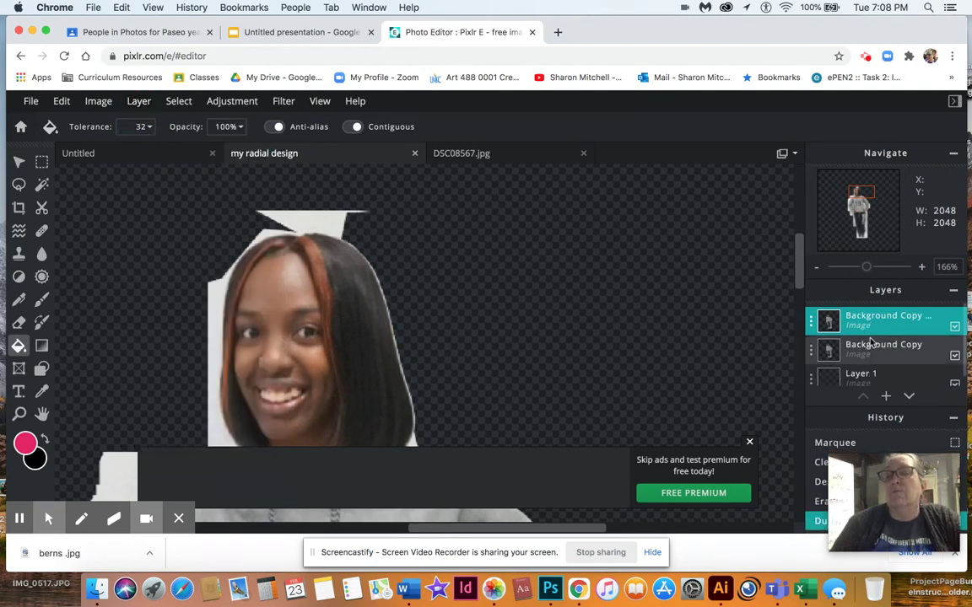
pyautogui.click(955, 357)
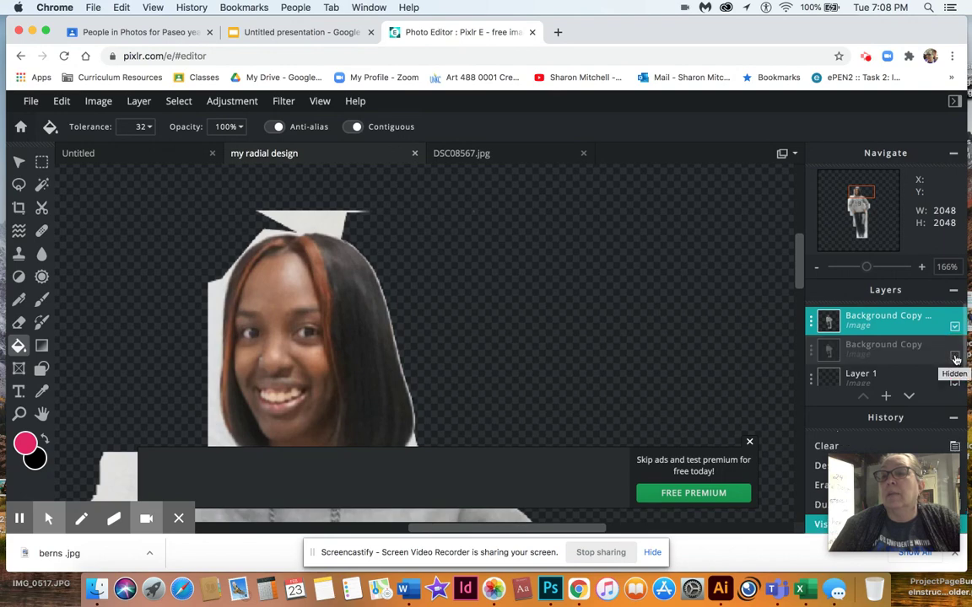
# Fill Layer 1 with the pink foreground colour at tolerance 32
pyautogui.click(865, 378)
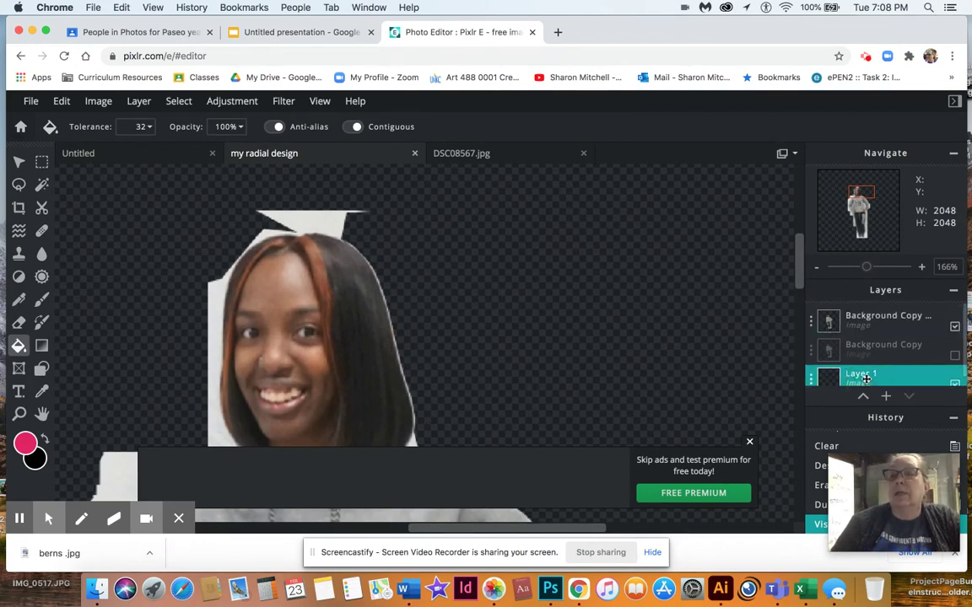
pyautogui.click(105, 309)
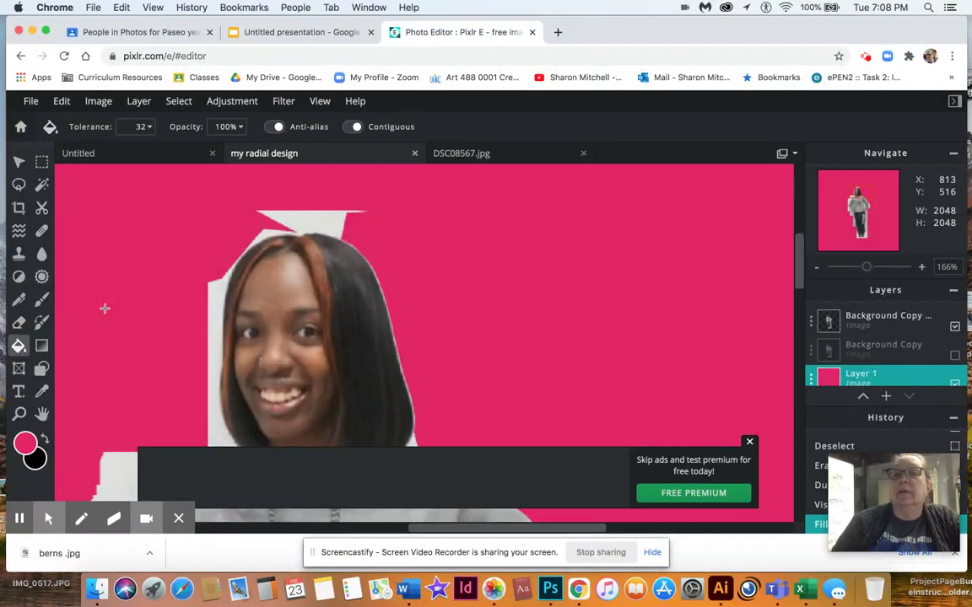
# On the duplicated photo layer, erase the backdrop above the head and along the upper left of the hair with the soft 41 px Eraser
pyautogui.click(889, 322)
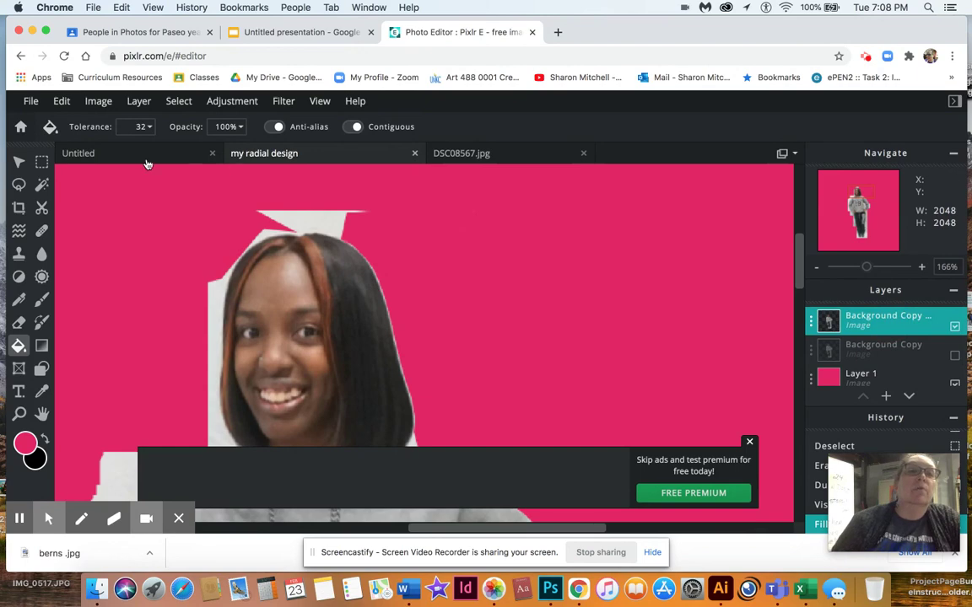
pyautogui.click(19, 323)
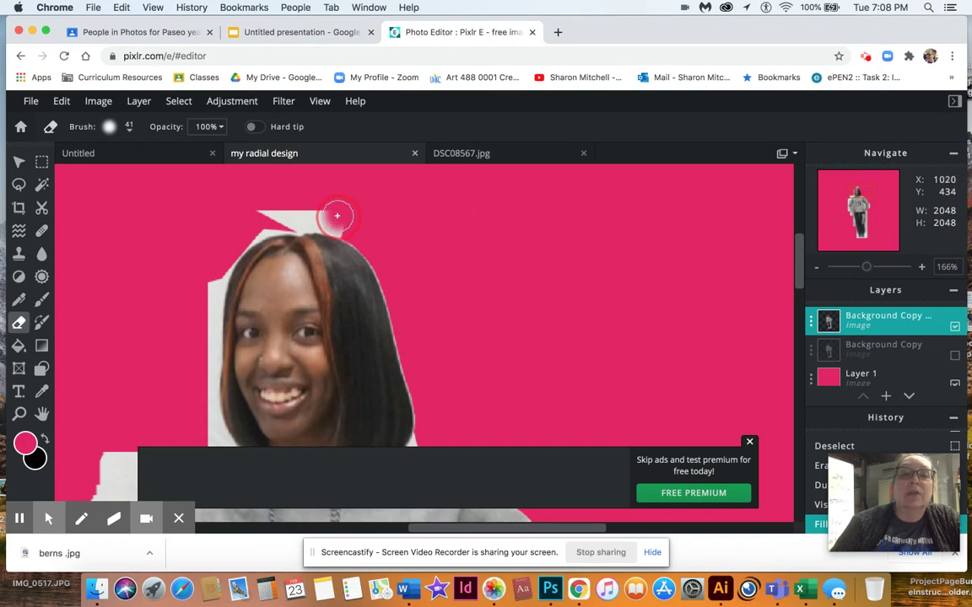
pyautogui.moveTo(336, 215); pyautogui.dragTo(379, 220)
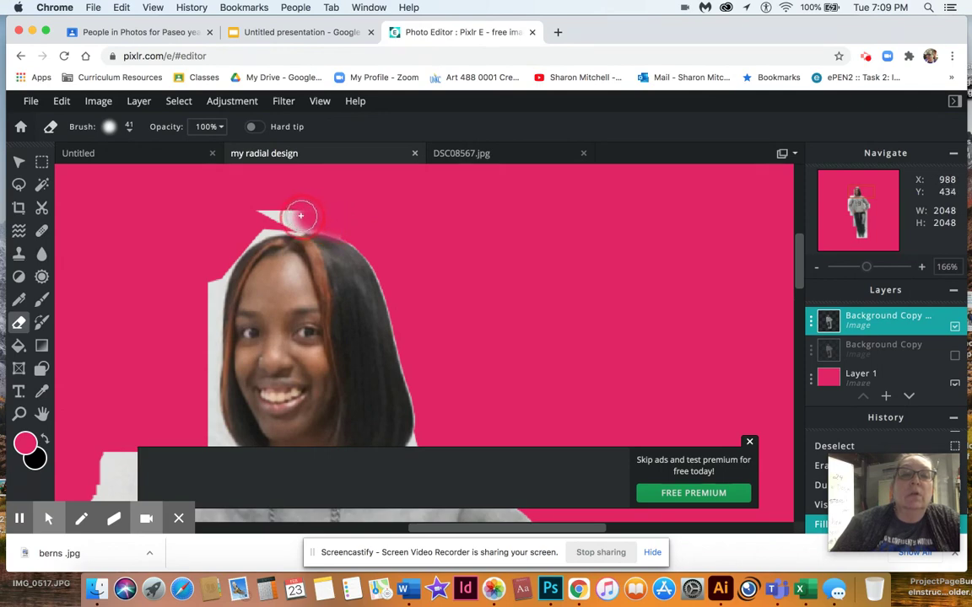
pyautogui.moveTo(300, 216)
pyautogui.mouseDown()
pyautogui.moveTo(259, 213)
pyautogui.moveTo(228, 172)
pyautogui.mouseUp()
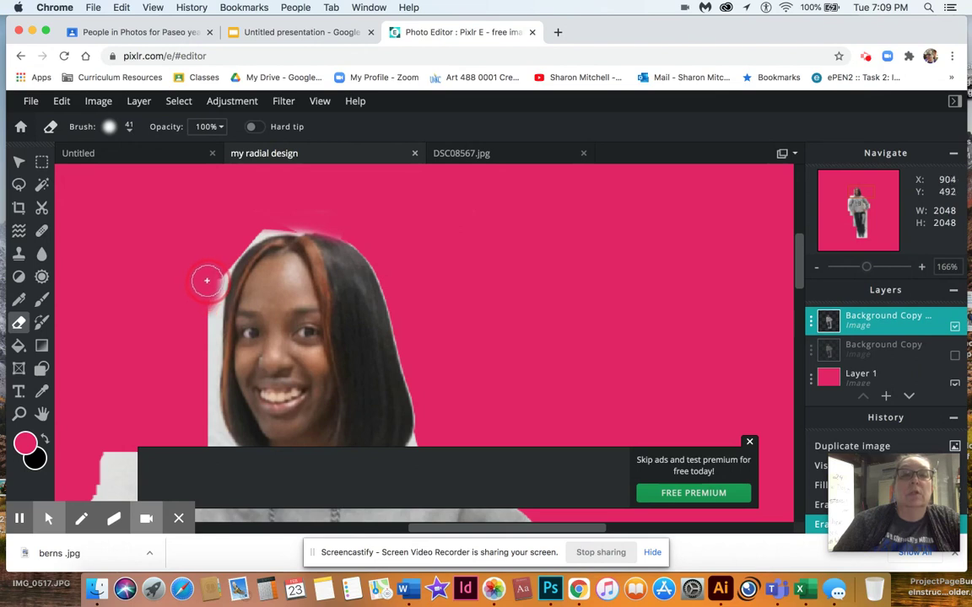
pyautogui.moveTo(207, 280)
pyautogui.mouseDown()
pyautogui.moveTo(207, 344)
pyautogui.moveTo(217, 262)
pyautogui.mouseUp()
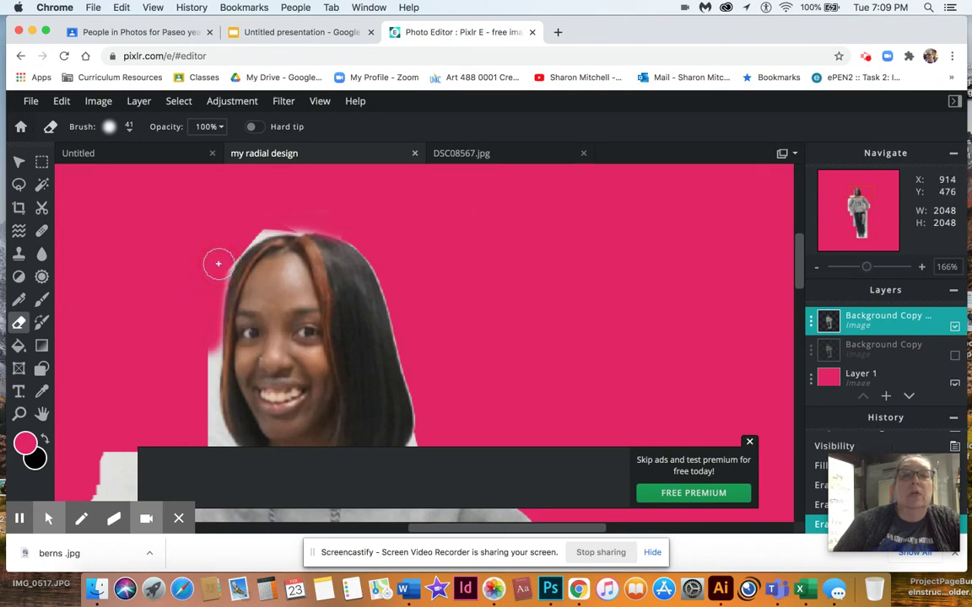
# Set the Eraser's softness to 0% and erase the remaining backdrop along the top of the hair
pyautogui.click(129, 128)
pyautogui.moveTo(158, 217); pyautogui.dragTo(80, 211)
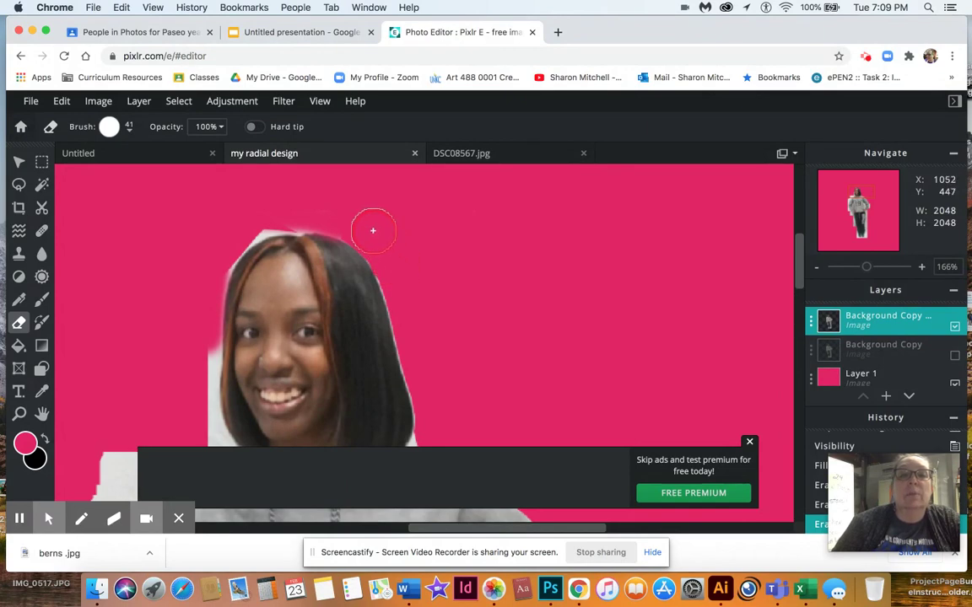
pyautogui.moveTo(361, 219); pyautogui.dragTo(354, 219)
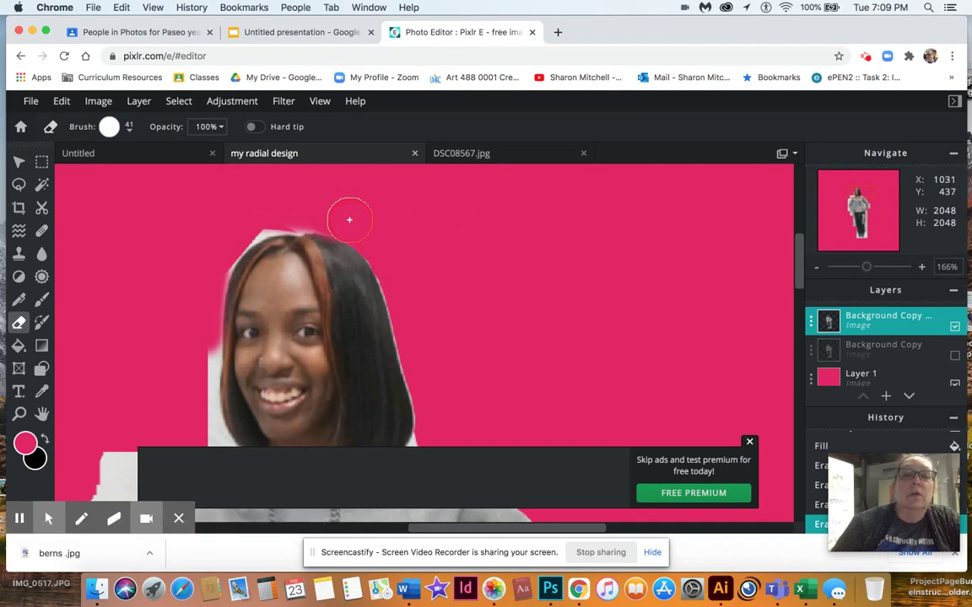
pyautogui.moveTo(360, 223); pyautogui.dragTo(380, 225)
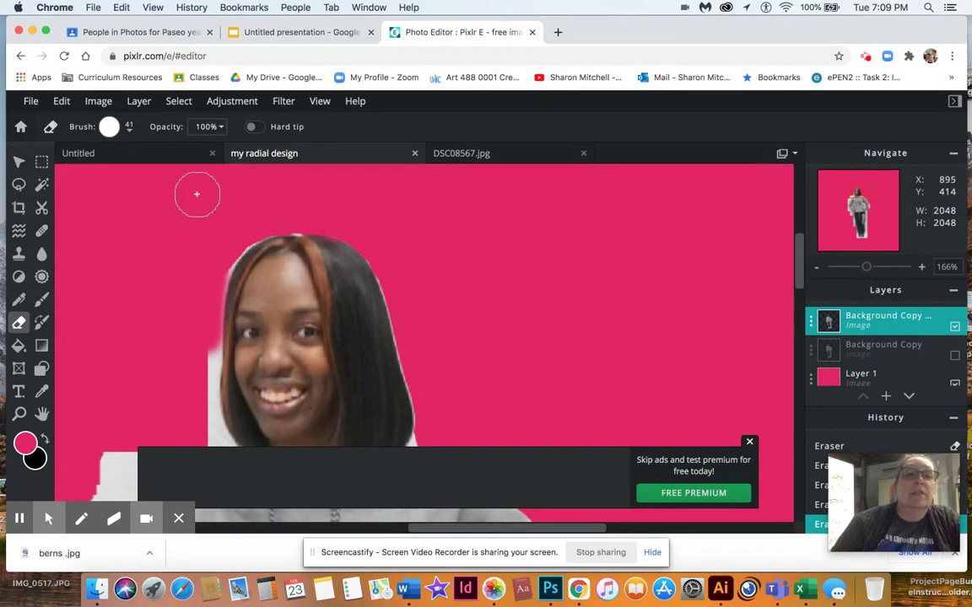
# Increase the Eraser's softness above 0% at 41 px and undo the last erasing stroke over the crown of the hair
pyautogui.click(129, 127)
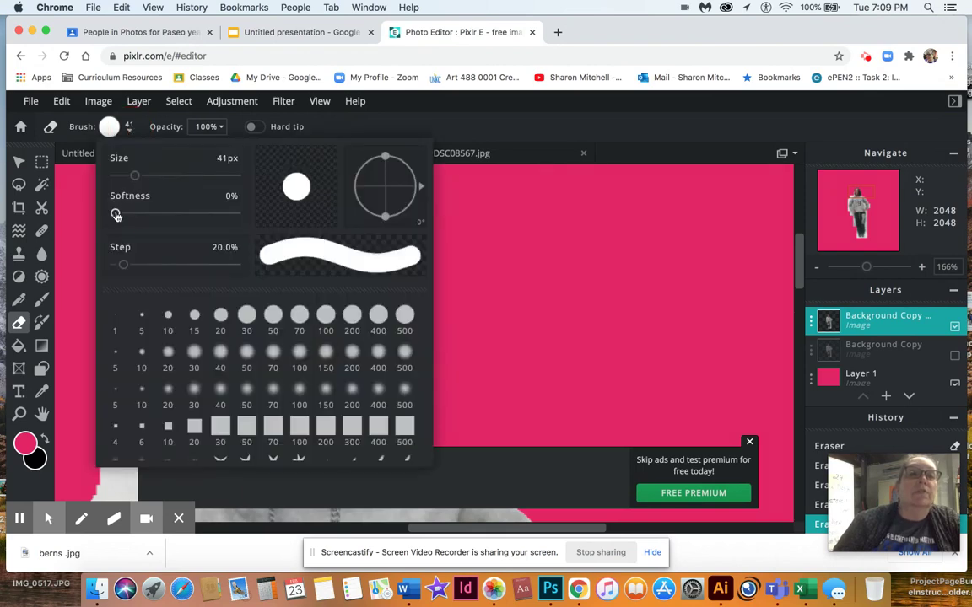
pyautogui.moveTo(116, 215)
pyautogui.mouseDown()
pyautogui.moveTo(170, 216)
pyautogui.moveTo(138, 215)
pyautogui.mouseUp()
pyautogui.click(483, 215)
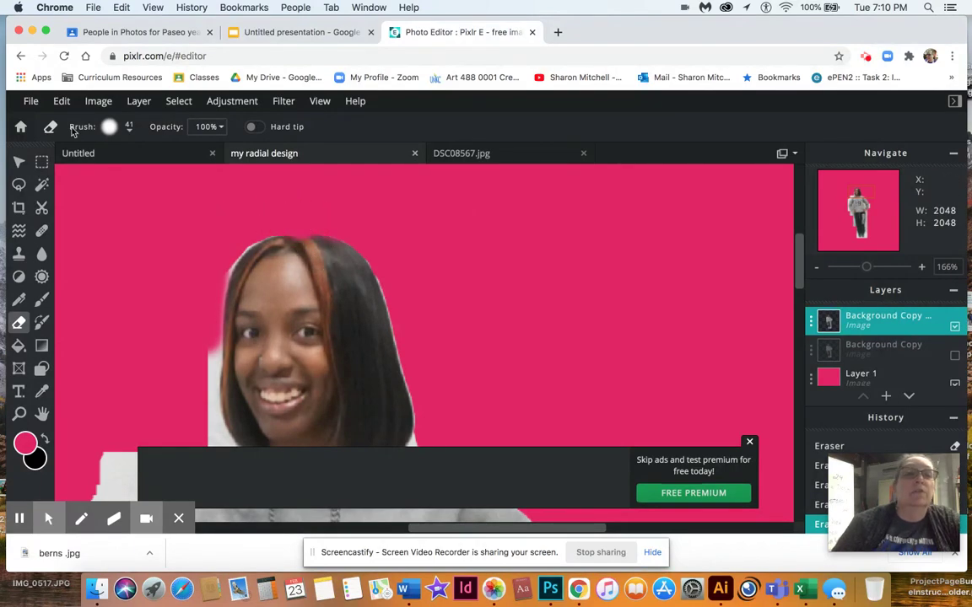
pyautogui.click(59, 101)
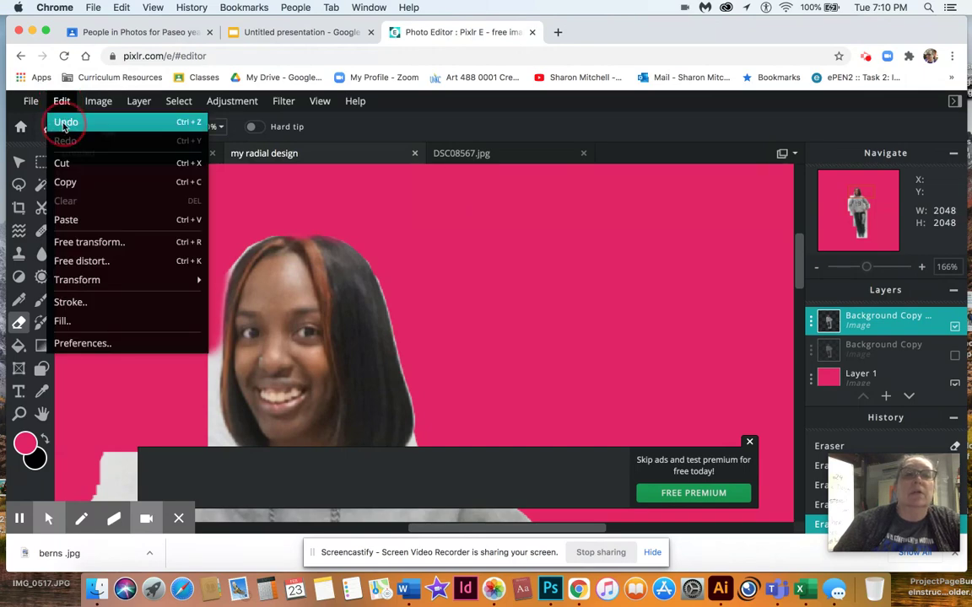
pyautogui.click(66, 123)
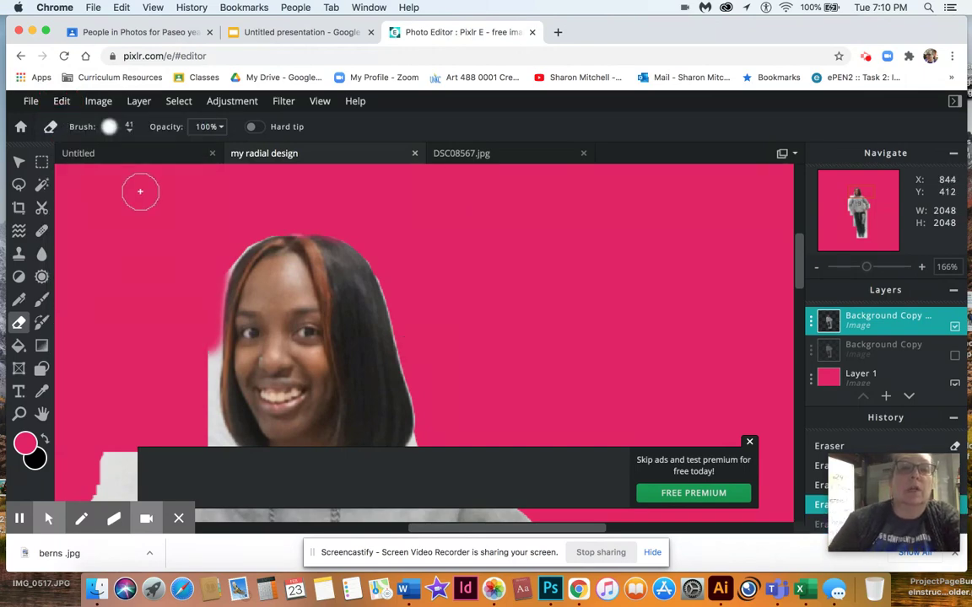
# Lower the Eraser's opacity to 55% and erase the light fringe along the upper left edge of the hair
pyautogui.hotkey('ctrl', '0')
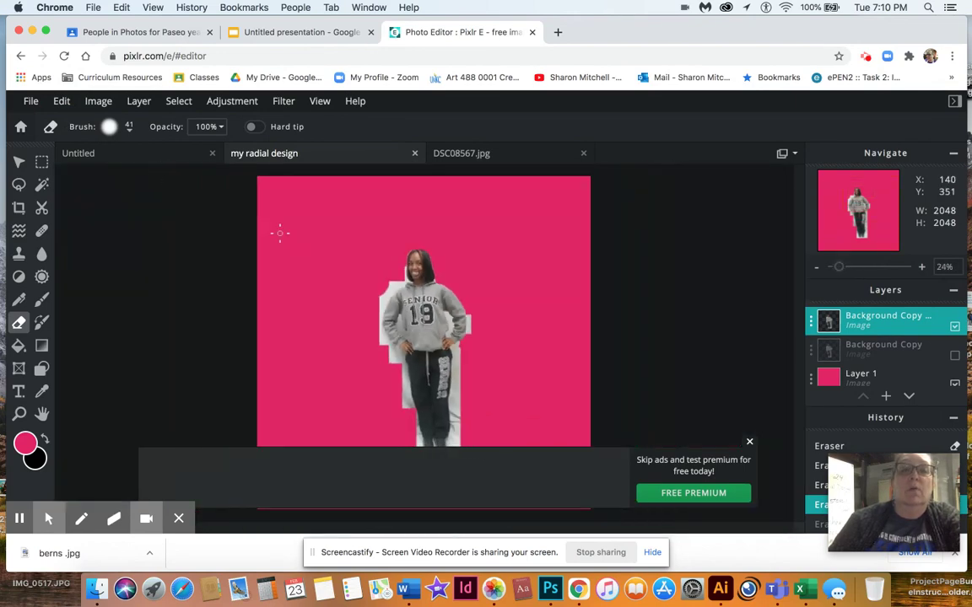
pyautogui.scroll(5, 306, 245)
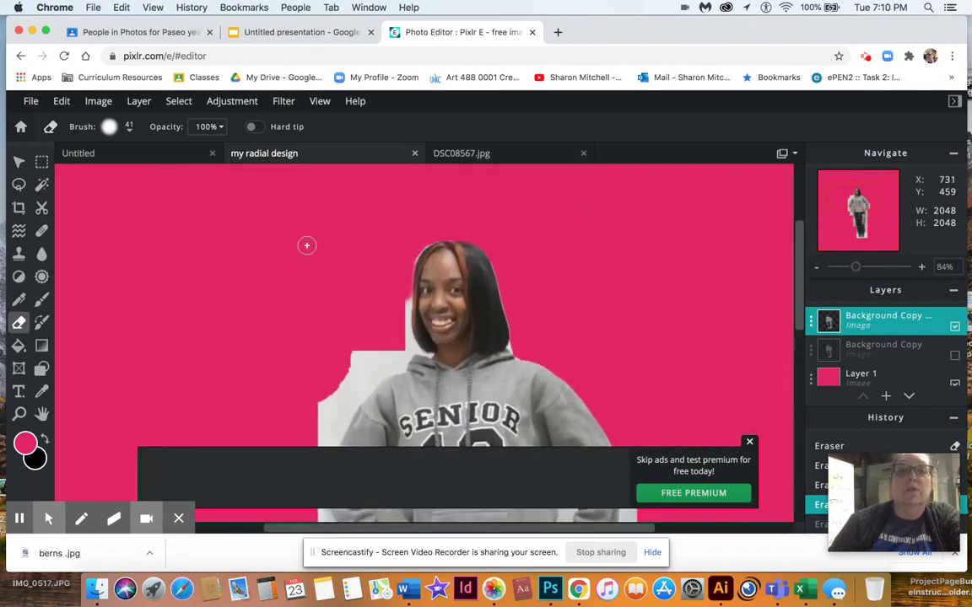
pyautogui.scroll(5, 308, 245)
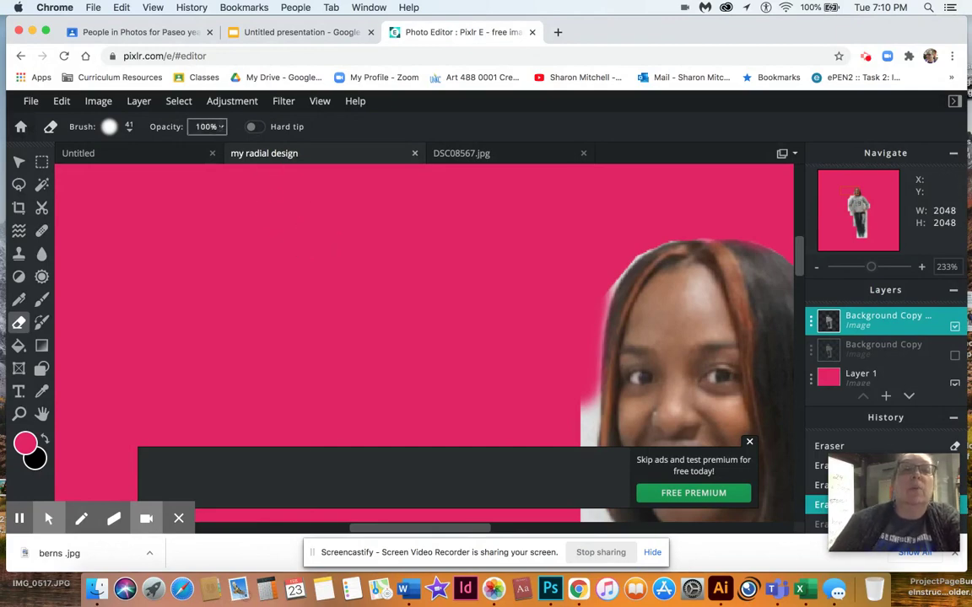
pyautogui.click(211, 127)
pyautogui.moveTo(224, 151); pyautogui.dragTo(166, 150)
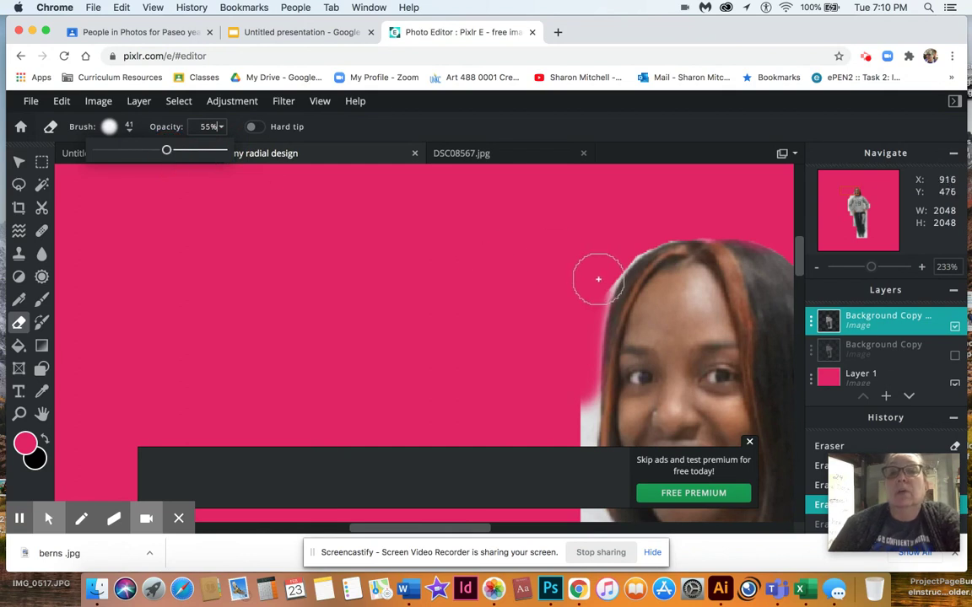
pyautogui.moveTo(588, 276)
pyautogui.mouseDown()
pyautogui.moveTo(585, 289)
pyautogui.moveTo(613, 252)
pyautogui.mouseUp()
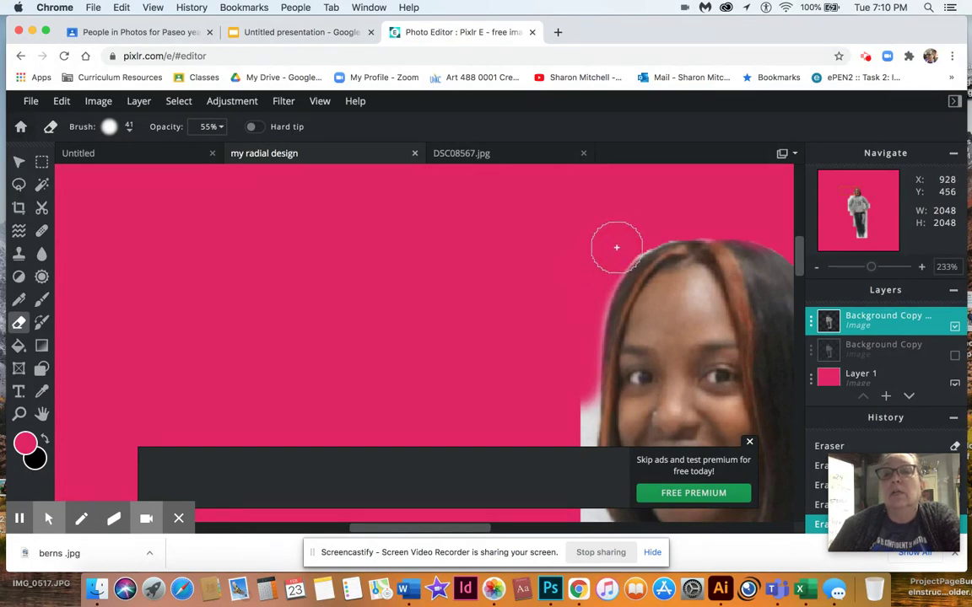